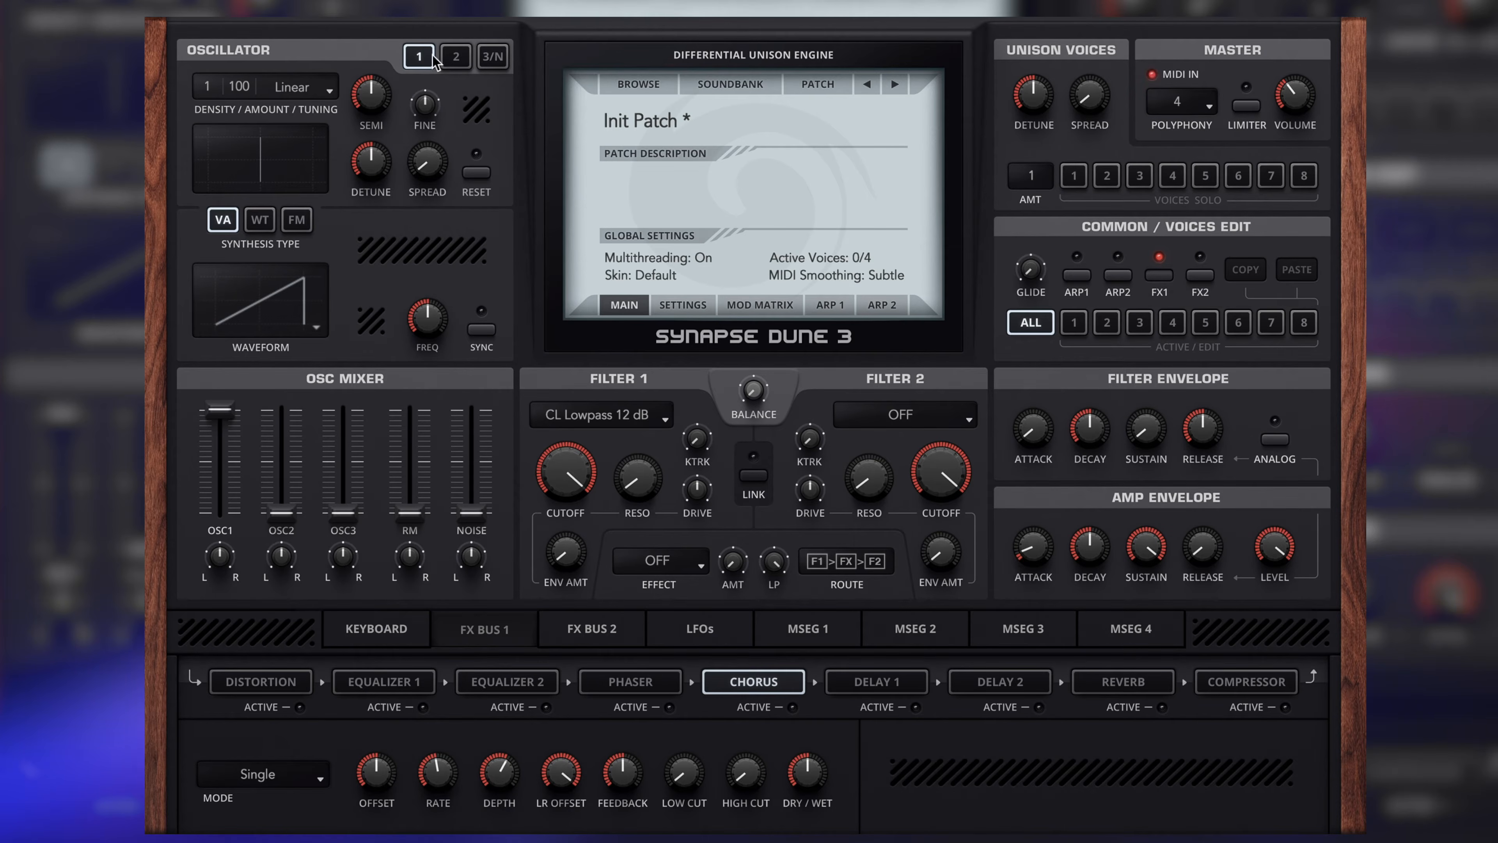
Set oscillator 2 to a square waveform and raise its level in the oscillator mixer to full
{"action": "left_click", "coordinate": [455, 56]}
{"action": "left_click_drag", "start_coordinate": [215, 84], "coordinate": [216, 78]}
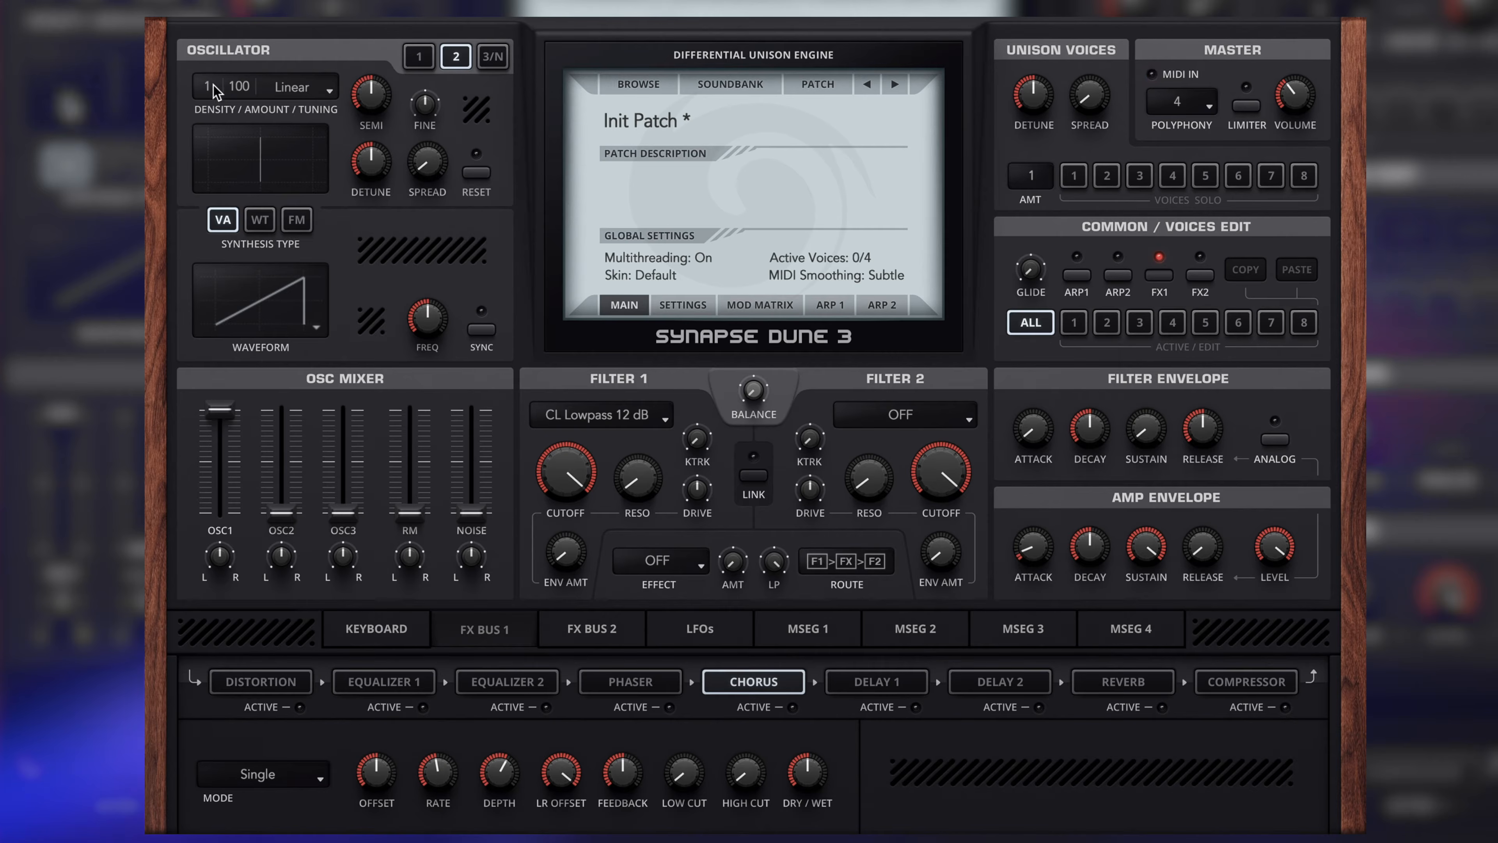
{"action": "left_click", "coordinate": [272, 288]}
{"action": "left_click", "coordinate": [278, 419]}
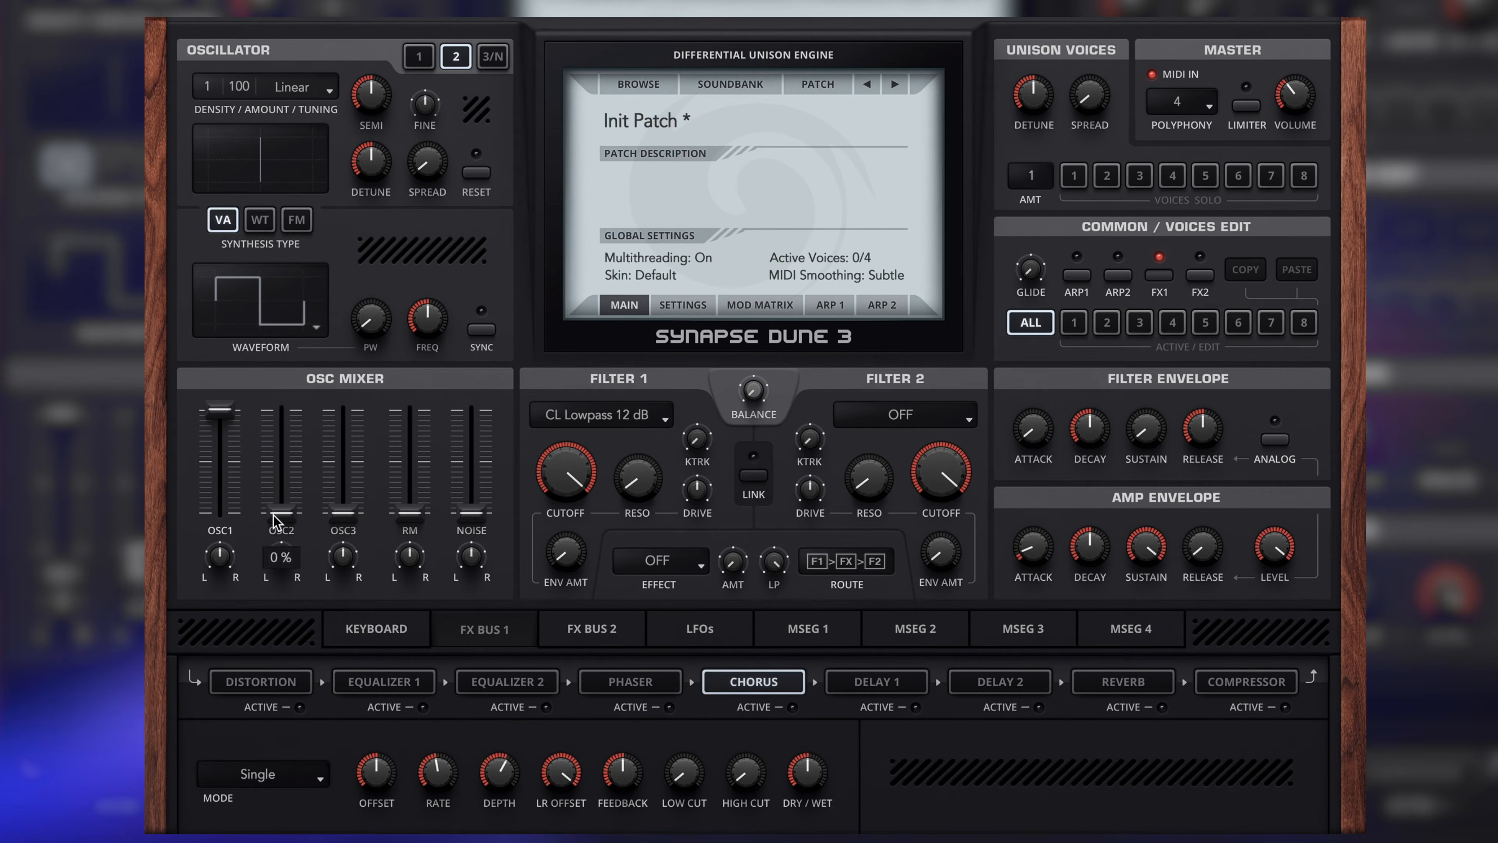
{"action": "left_click_drag", "start_coordinate": [281, 512], "coordinate": [282, 409]}
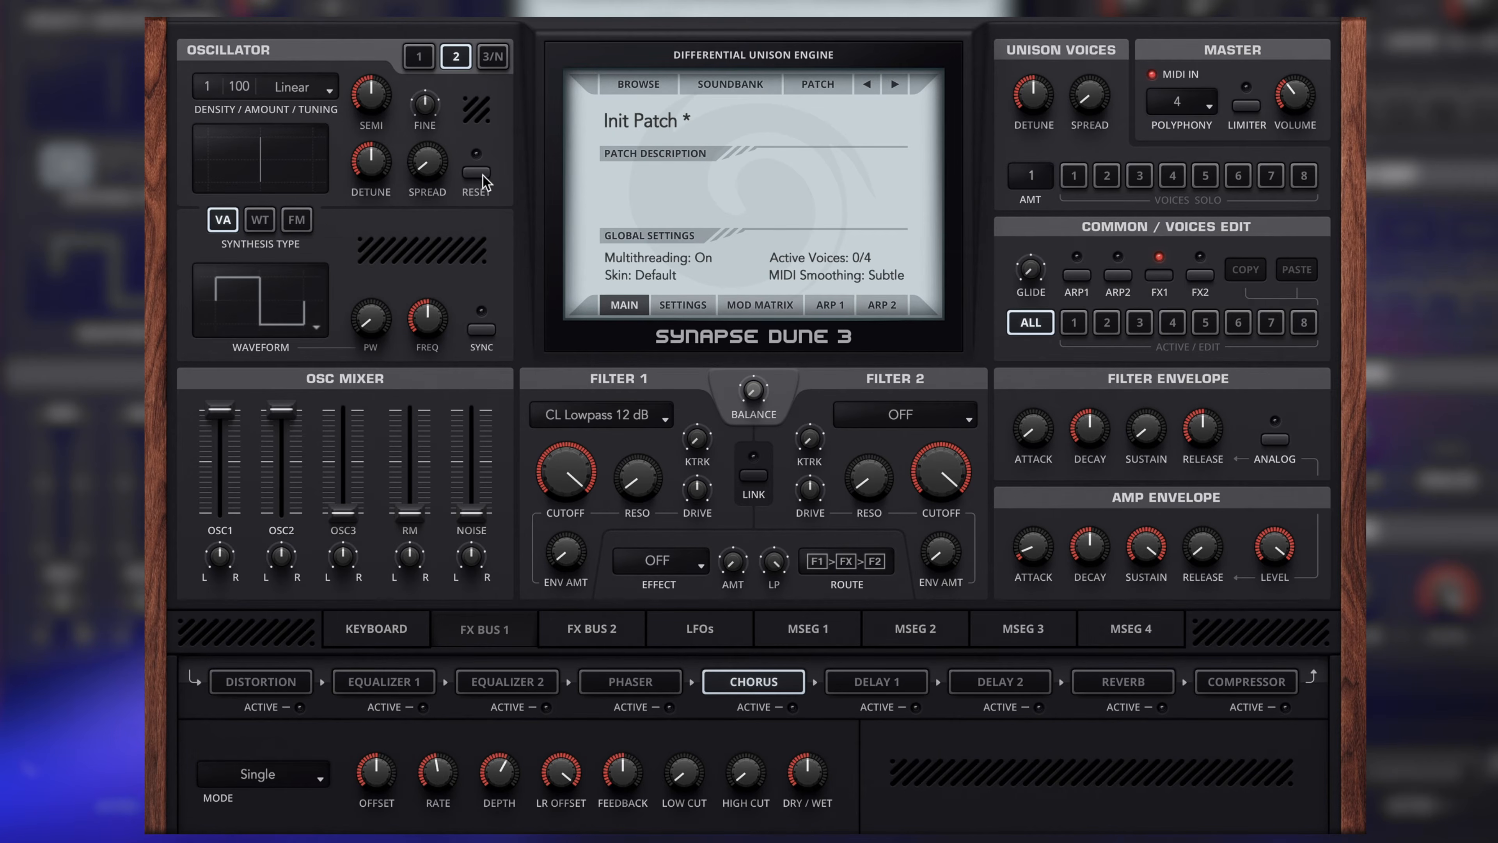
Turn on phase reset for oscillator 1
{"action": "left_click", "coordinate": [420, 58]}
{"action": "left_click", "coordinate": [469, 175]}
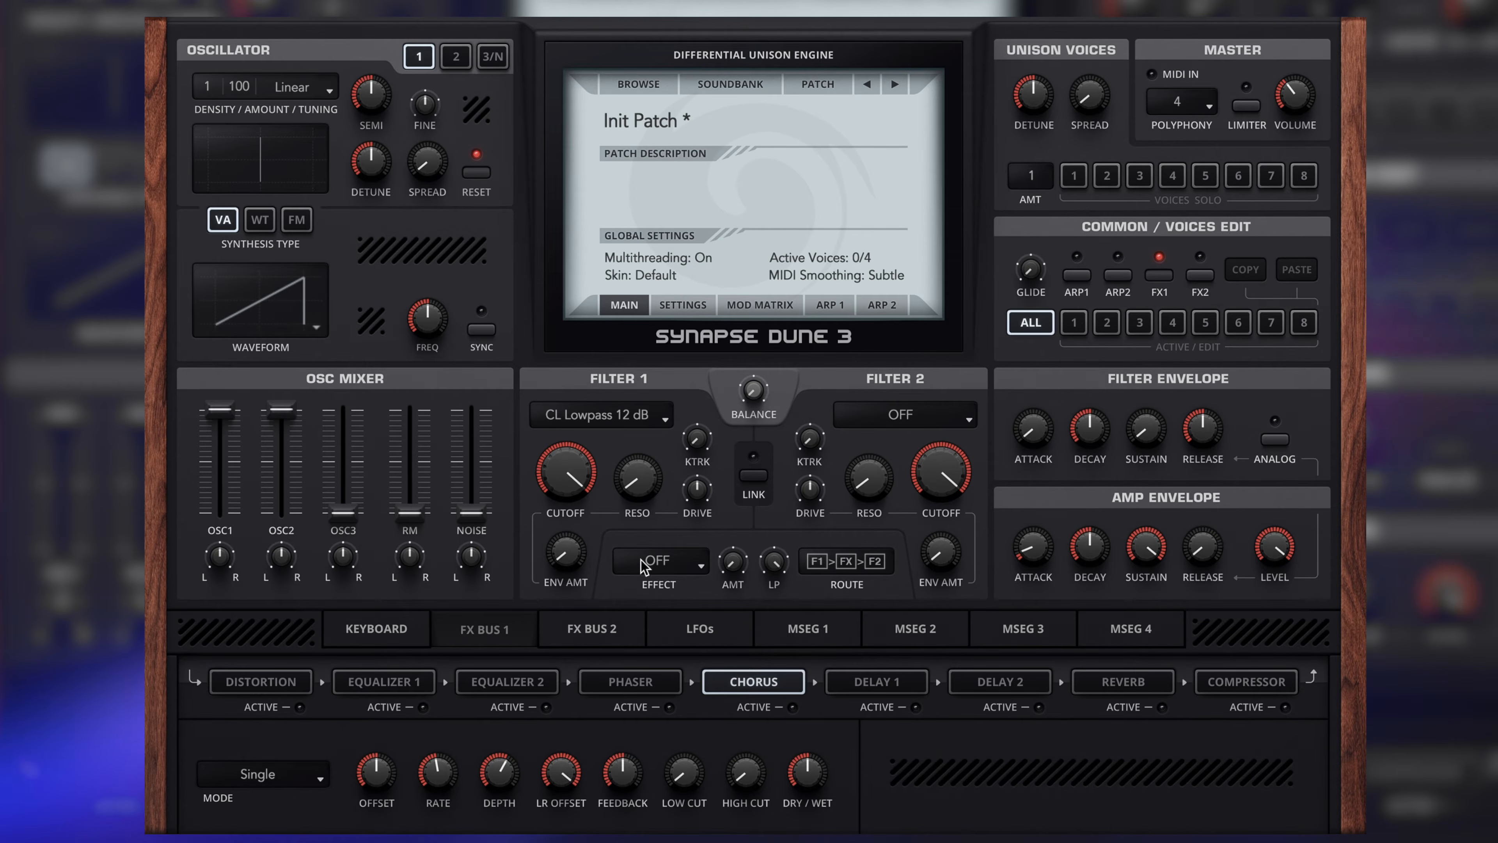
Set the filter section's effect to Light Dist and raise its amount moderately, keeping it below the midpoint
{"action": "left_click", "coordinate": [652, 564]}
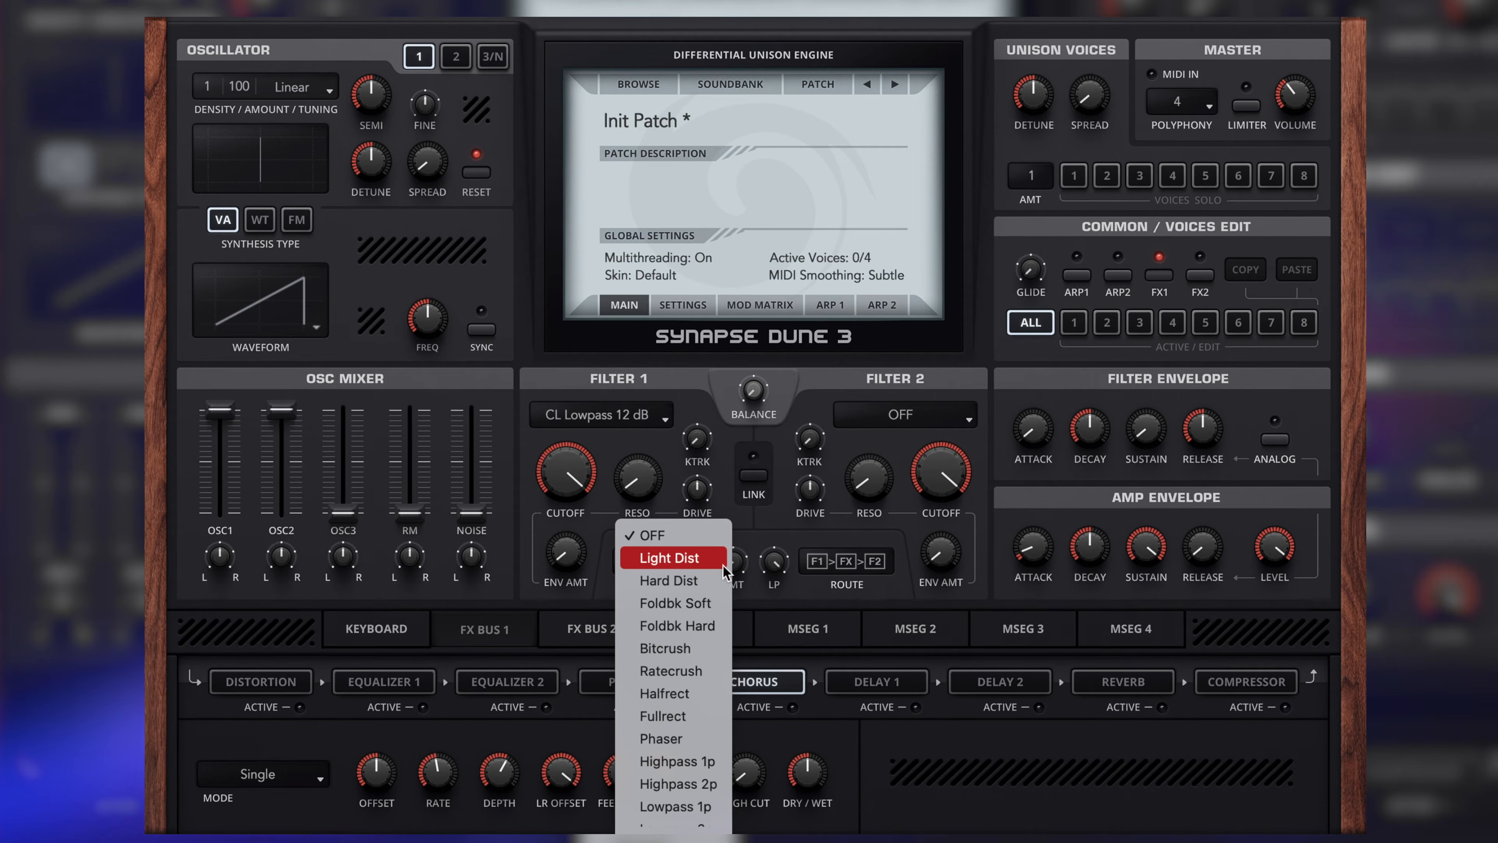
{"action": "left_click", "coordinate": [802, 537]}
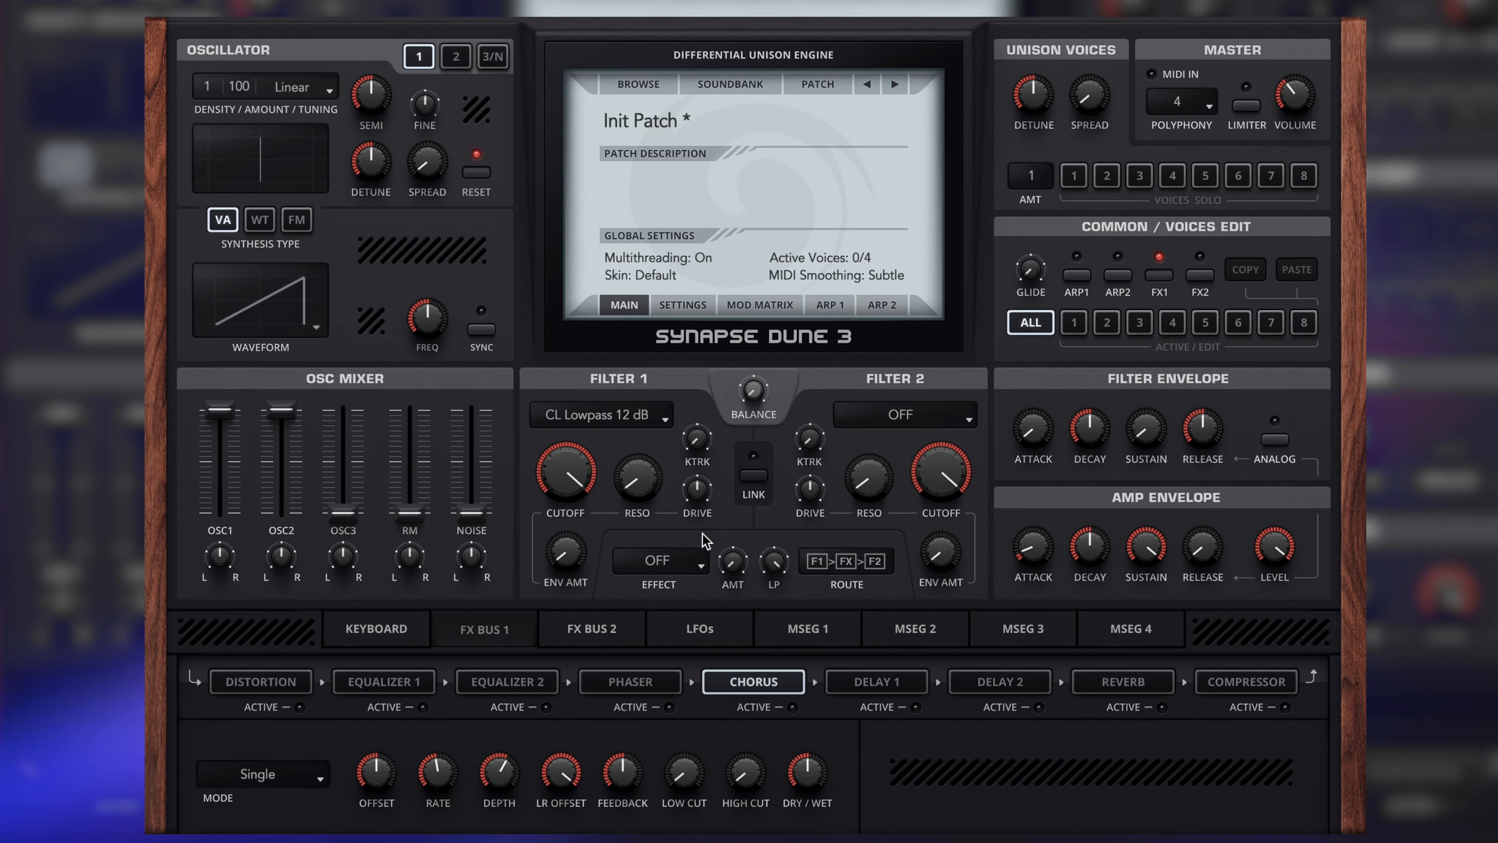
{"action": "left_click", "coordinate": [659, 564]}
{"action": "left_click", "coordinate": [673, 559]}
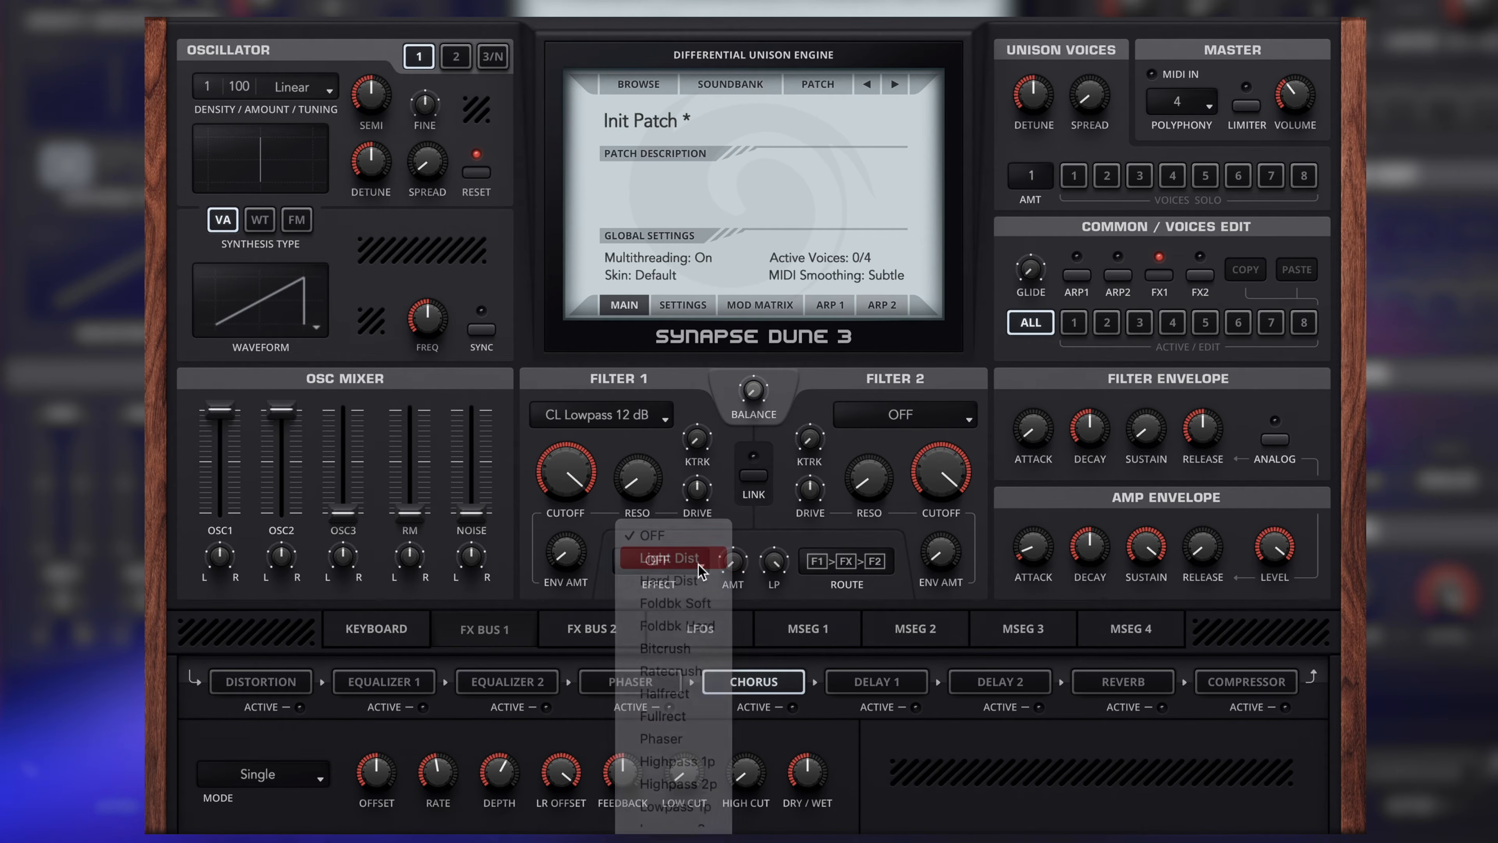
{"action": "left_click_drag", "start_coordinate": [718, 574], "coordinate": [733, 490]}
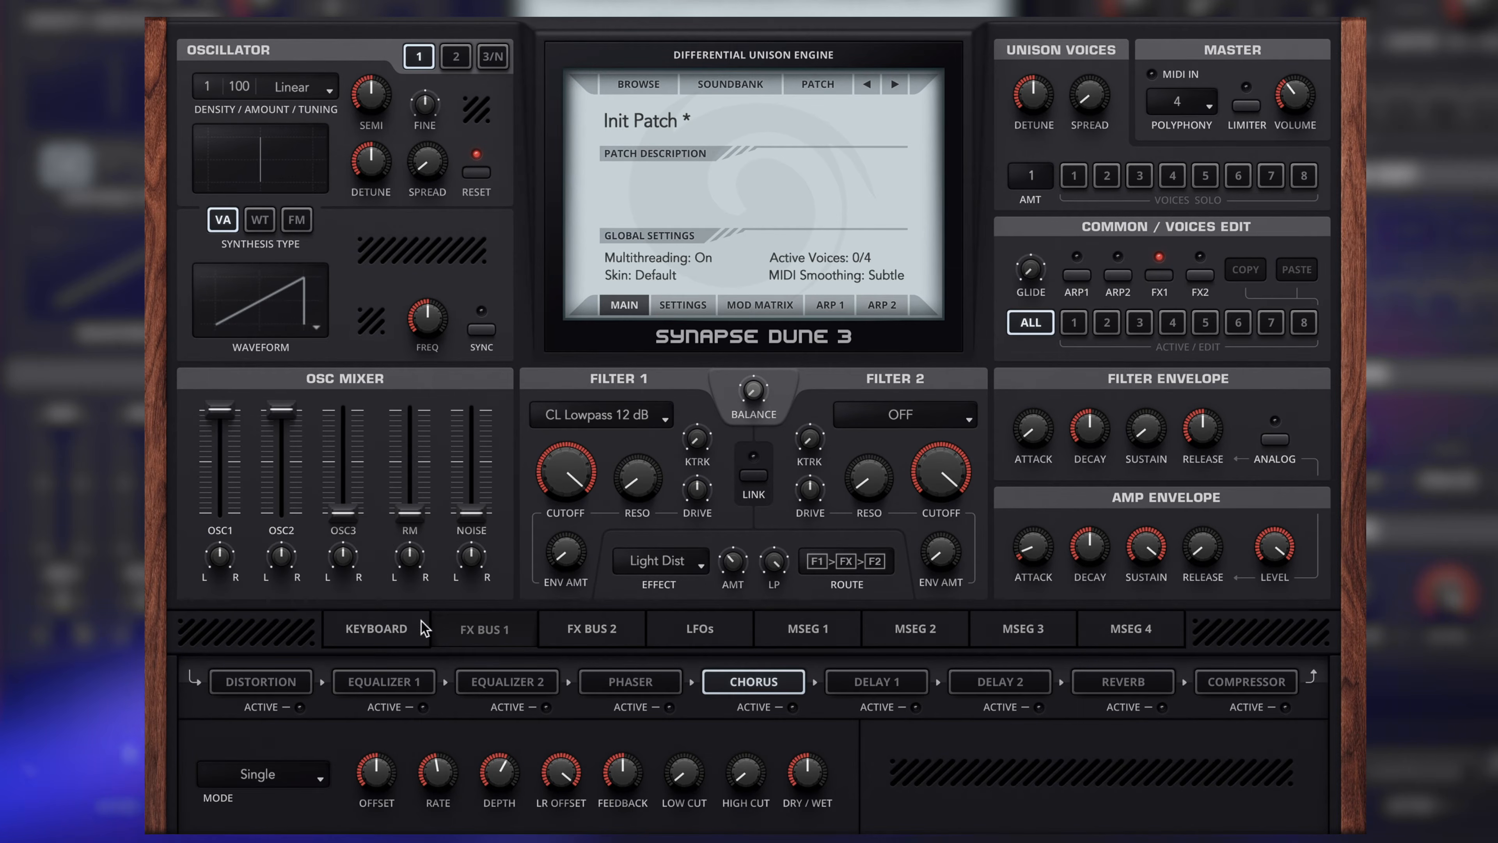
Activate the distortion on FX bus 1, choose the Saturation type and raise its drive to roughly a third
{"action": "left_click", "coordinate": [290, 690]}
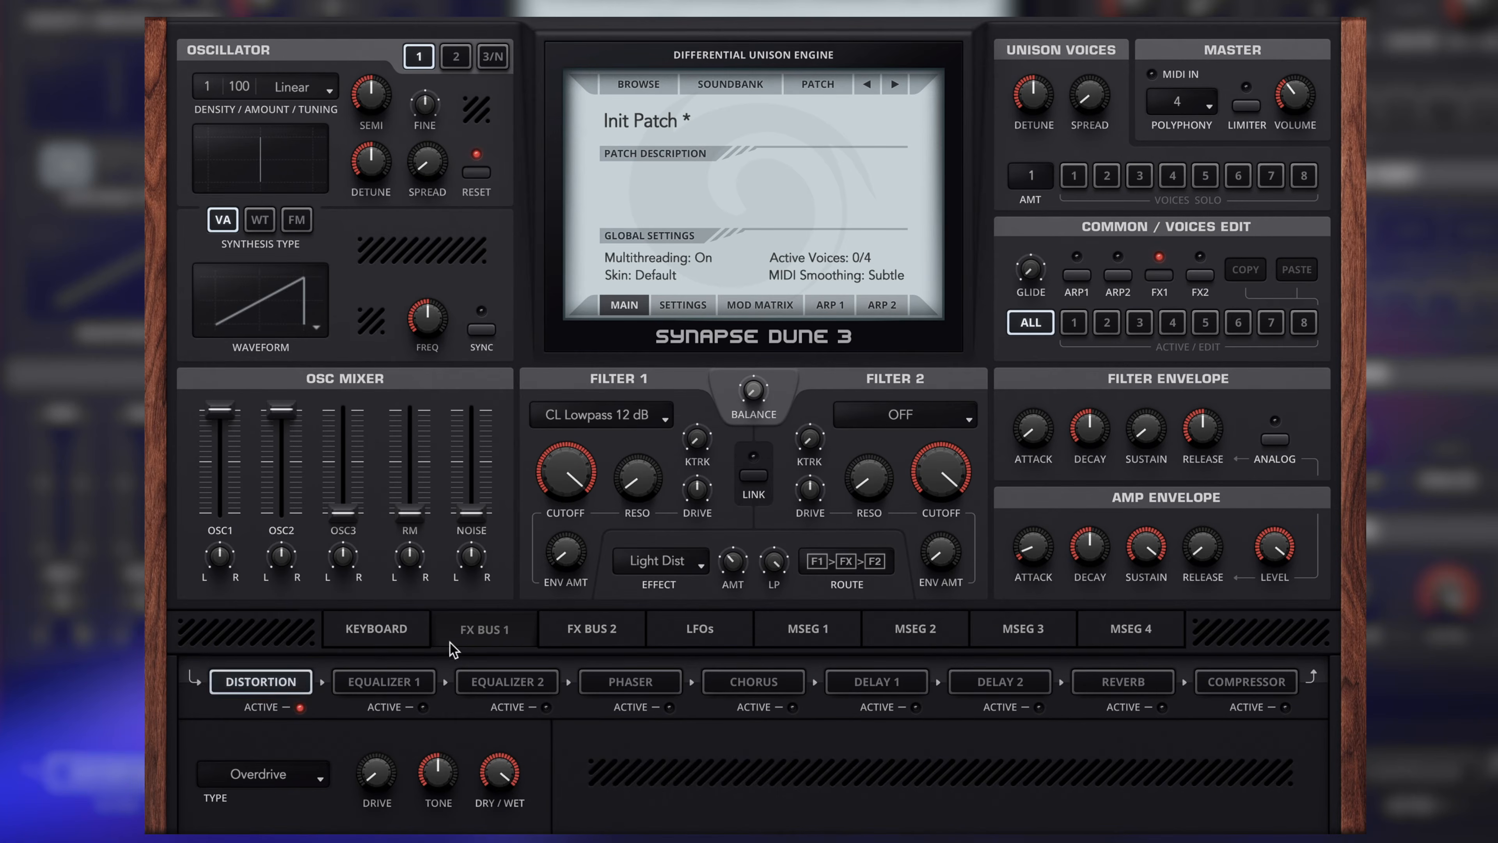
{"action": "left_click", "coordinate": [298, 774]}
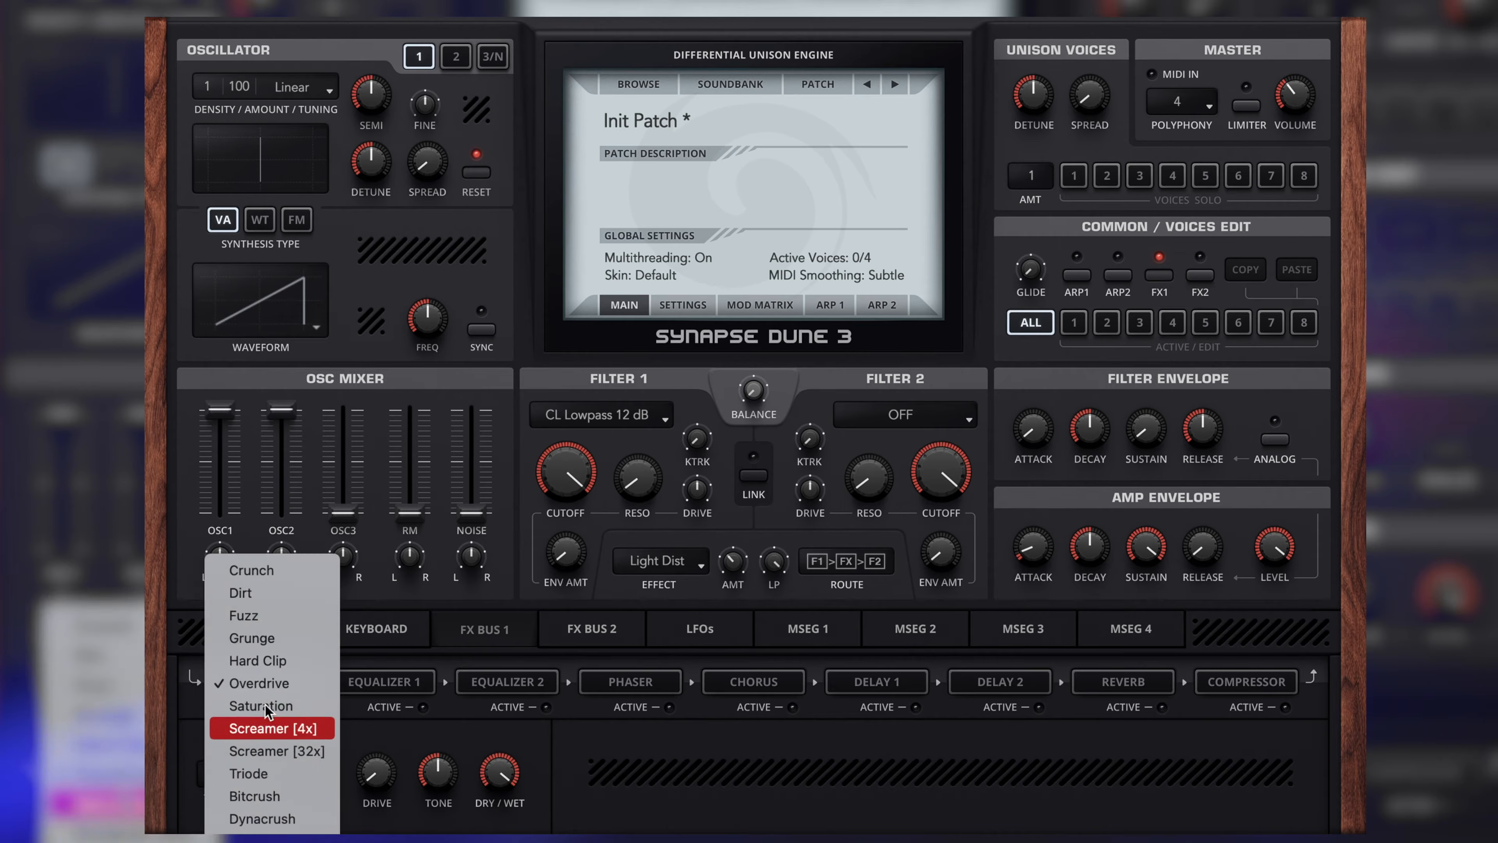
{"action": "left_click", "coordinate": [262, 705]}
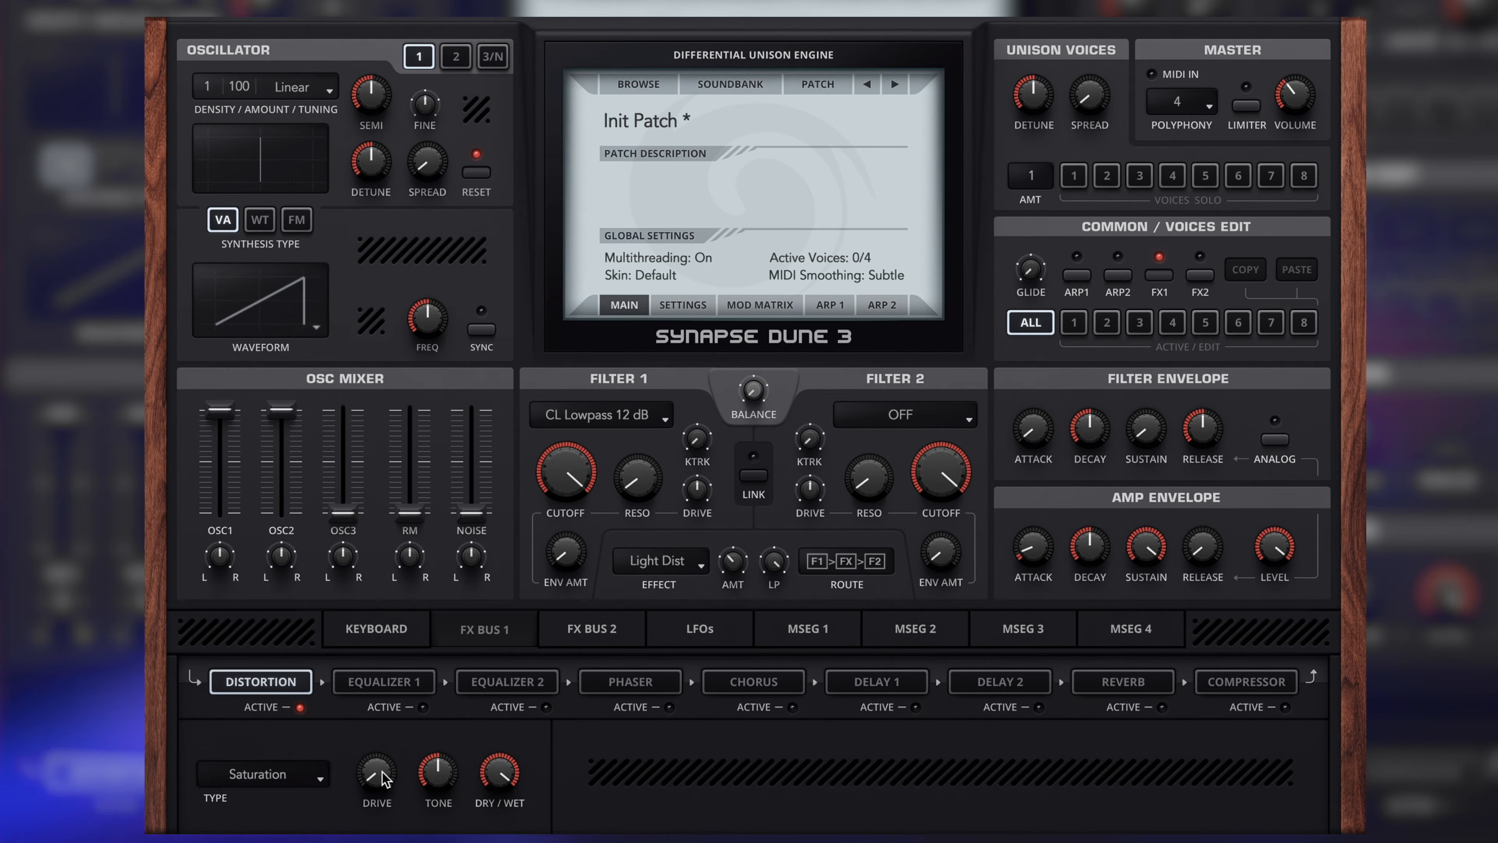
{"action": "left_click_drag", "start_coordinate": [383, 771], "coordinate": [380, 707]}
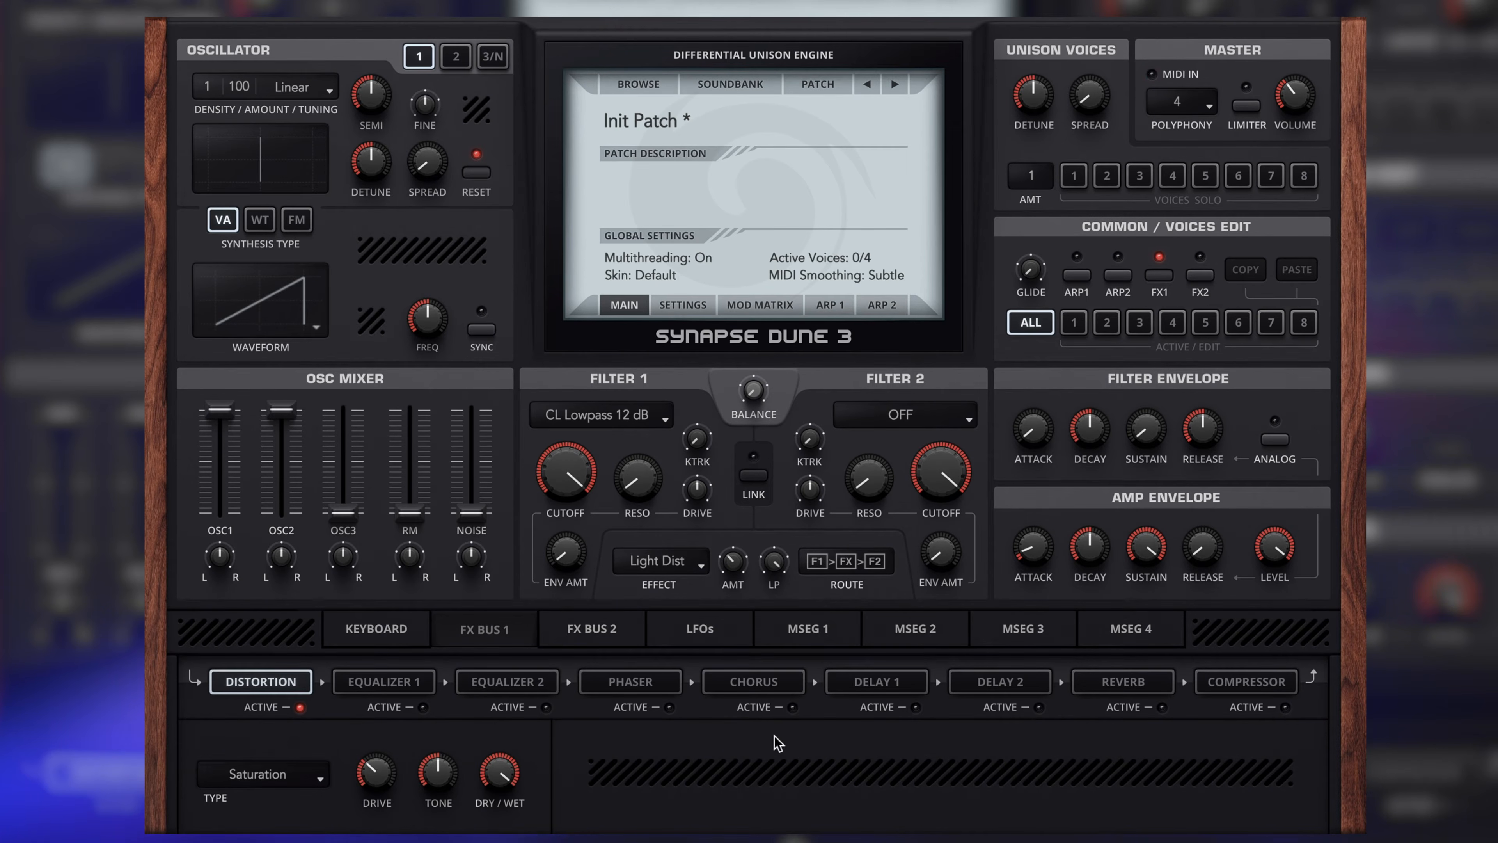
Activate the Large Hall reverb, lower its dry/wet mix, and adjust its low cut, time and color
{"action": "left_click", "coordinate": [1154, 684]}
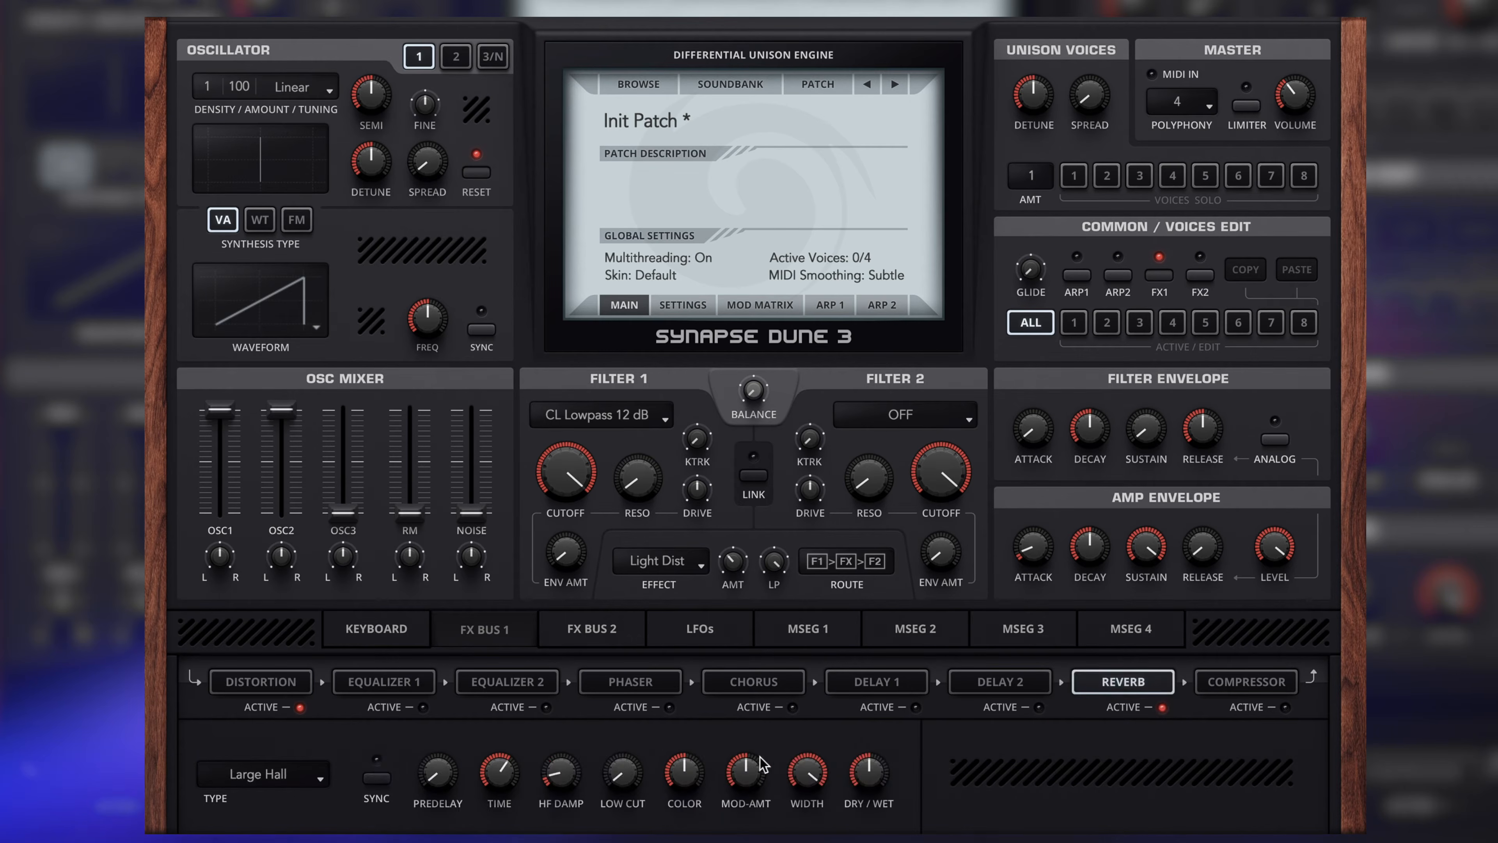
{"action": "left_click_drag", "start_coordinate": [871, 777], "coordinate": [853, 829]}
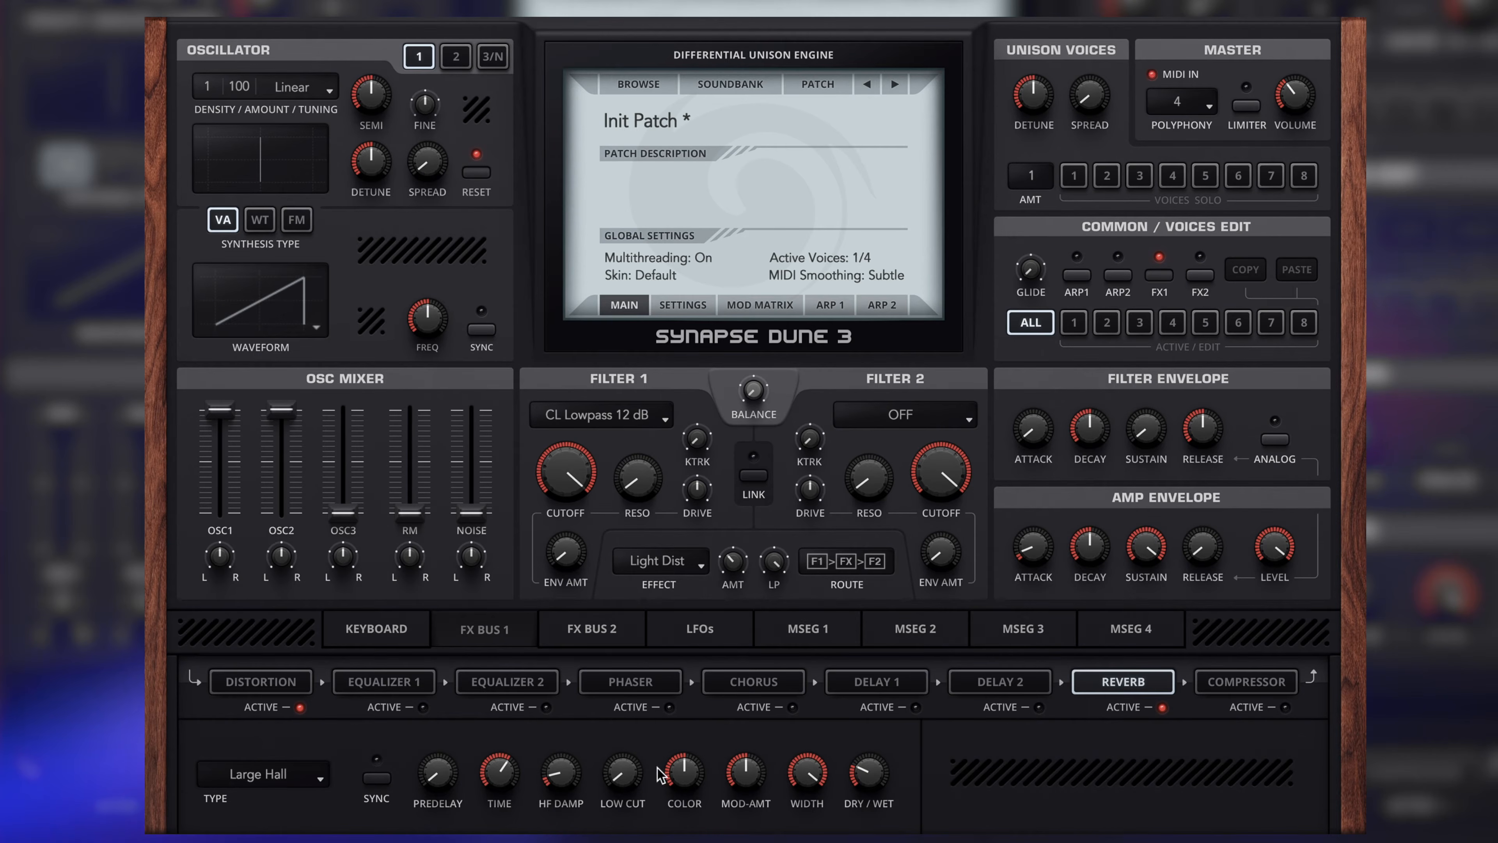
{"action": "left_click_drag", "start_coordinate": [630, 775], "coordinate": [635, 717]}
{"action": "left_click_drag", "start_coordinate": [498, 772], "coordinate": [489, 793]}
{"action": "left_click_drag", "start_coordinate": [690, 770], "coordinate": [696, 754]}
{"action": "left_click_drag", "start_coordinate": [623, 788], "coordinate": [631, 780]}
Activate Delay 1 and reduce its left and right rates, feedback and dry/wet mix
{"action": "left_click", "coordinate": [915, 706]}
{"action": "left_click", "coordinate": [908, 690]}
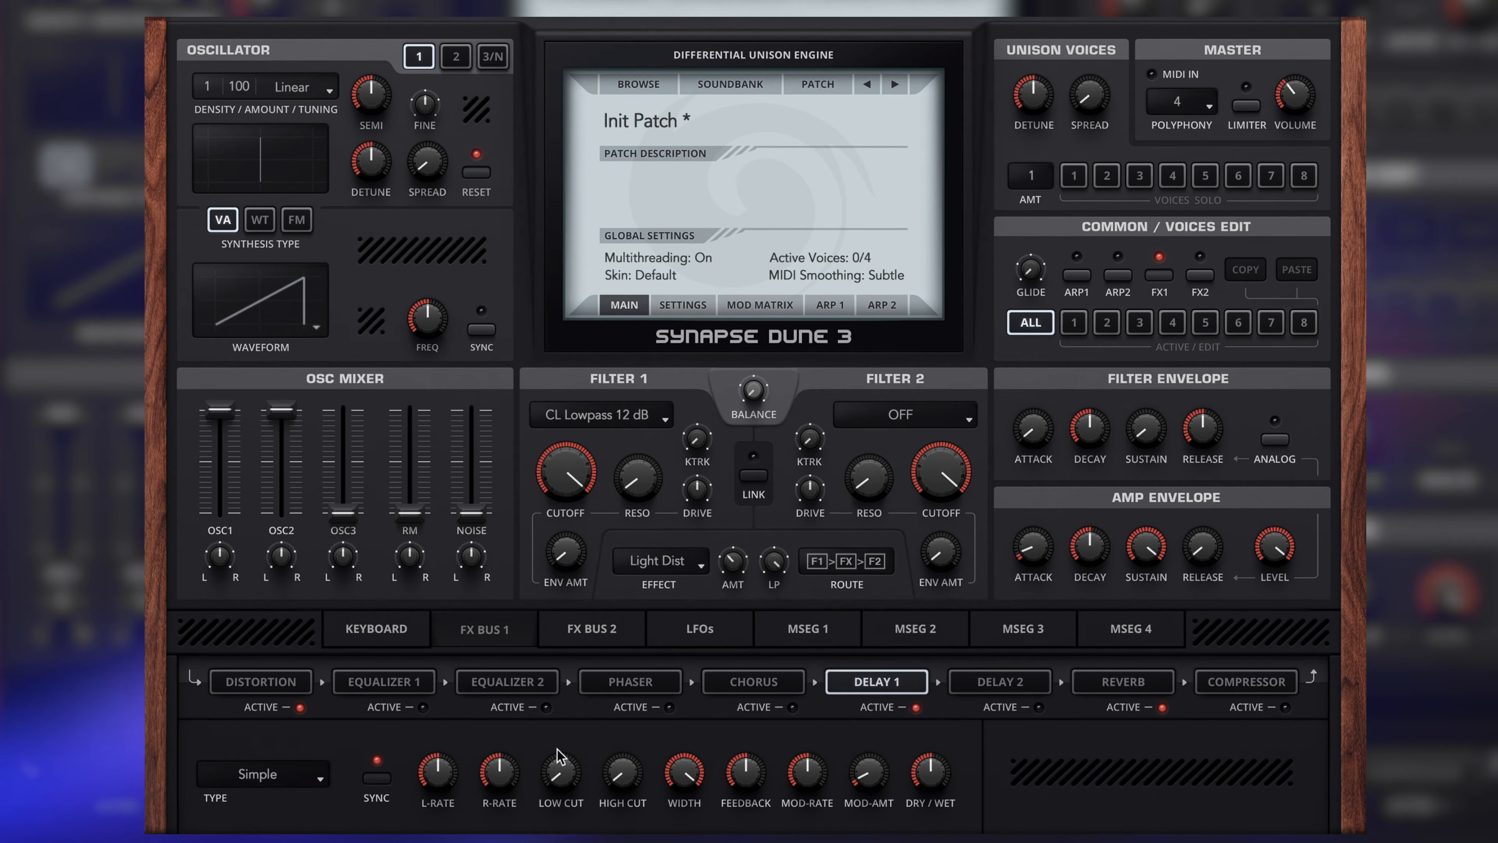
{"action": "left_click_drag", "start_coordinate": [454, 773], "coordinate": [437, 805]}
{"action": "left_click_drag", "start_coordinate": [515, 768], "coordinate": [505, 794]}
{"action": "left_click_drag", "start_coordinate": [747, 772], "coordinate": [719, 808]}
{"action": "left_click_drag", "start_coordinate": [926, 772], "coordinate": [906, 813]}
{"action": "left_click_drag", "start_coordinate": [736, 767], "coordinate": [725, 787]}
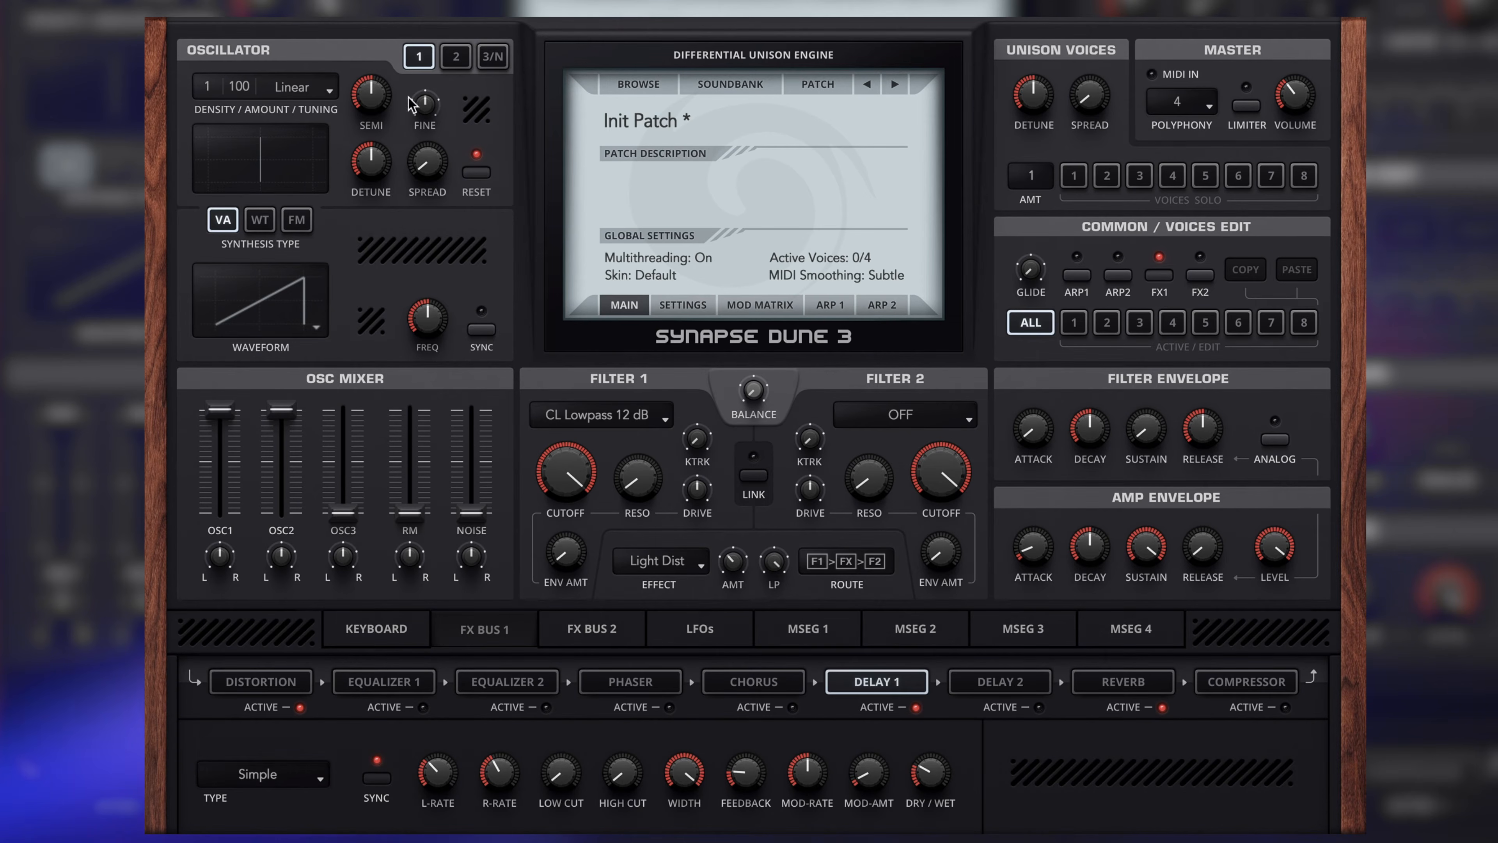
Lower the semitone tuning of oscillator 2
{"action": "left_click", "coordinate": [454, 63]}
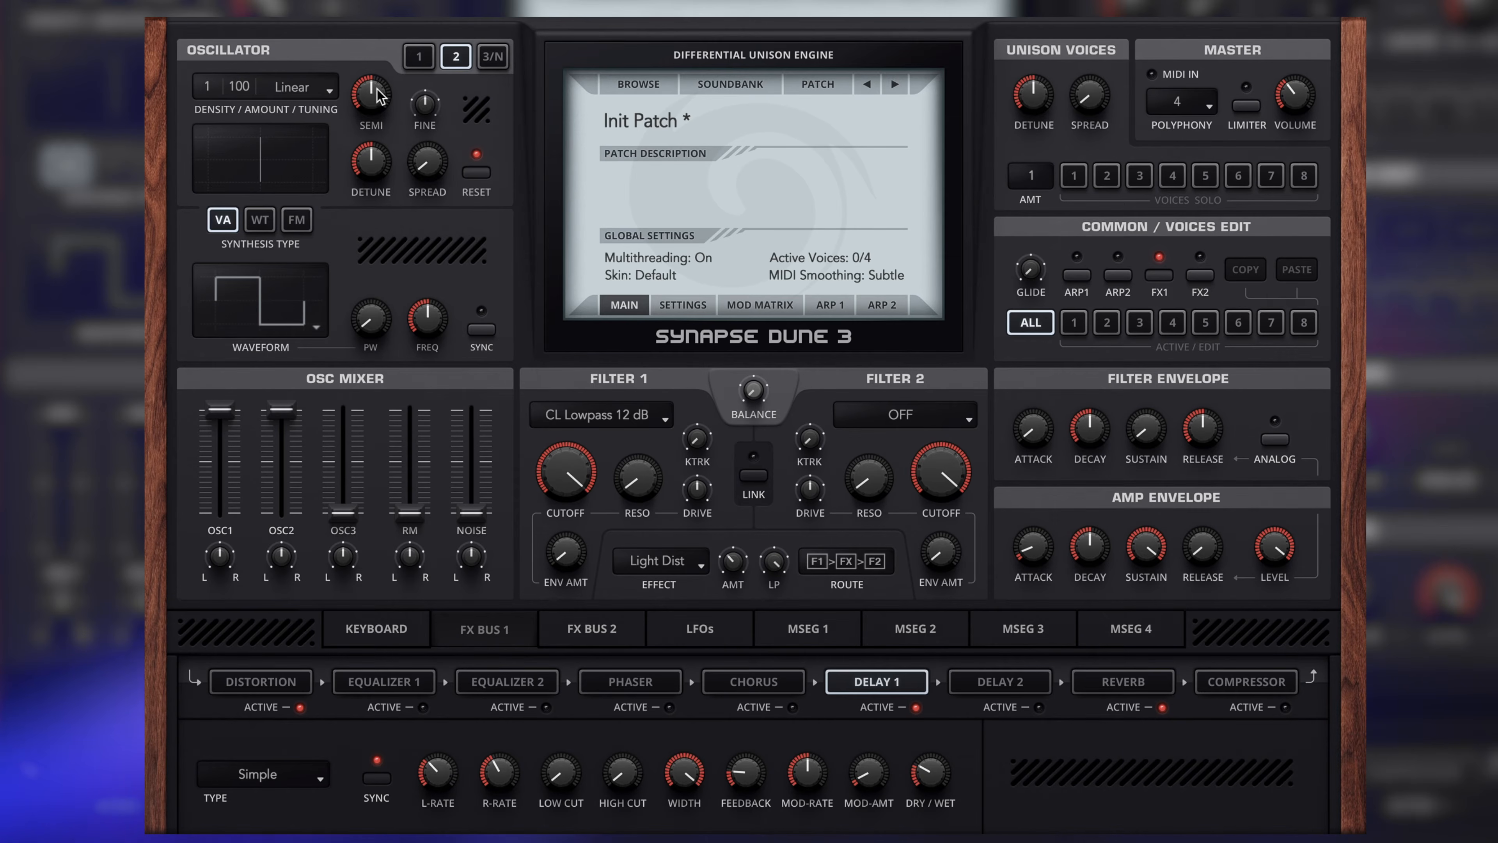
{"action": "left_click_drag", "start_coordinate": [375, 99], "coordinate": [369, 165]}
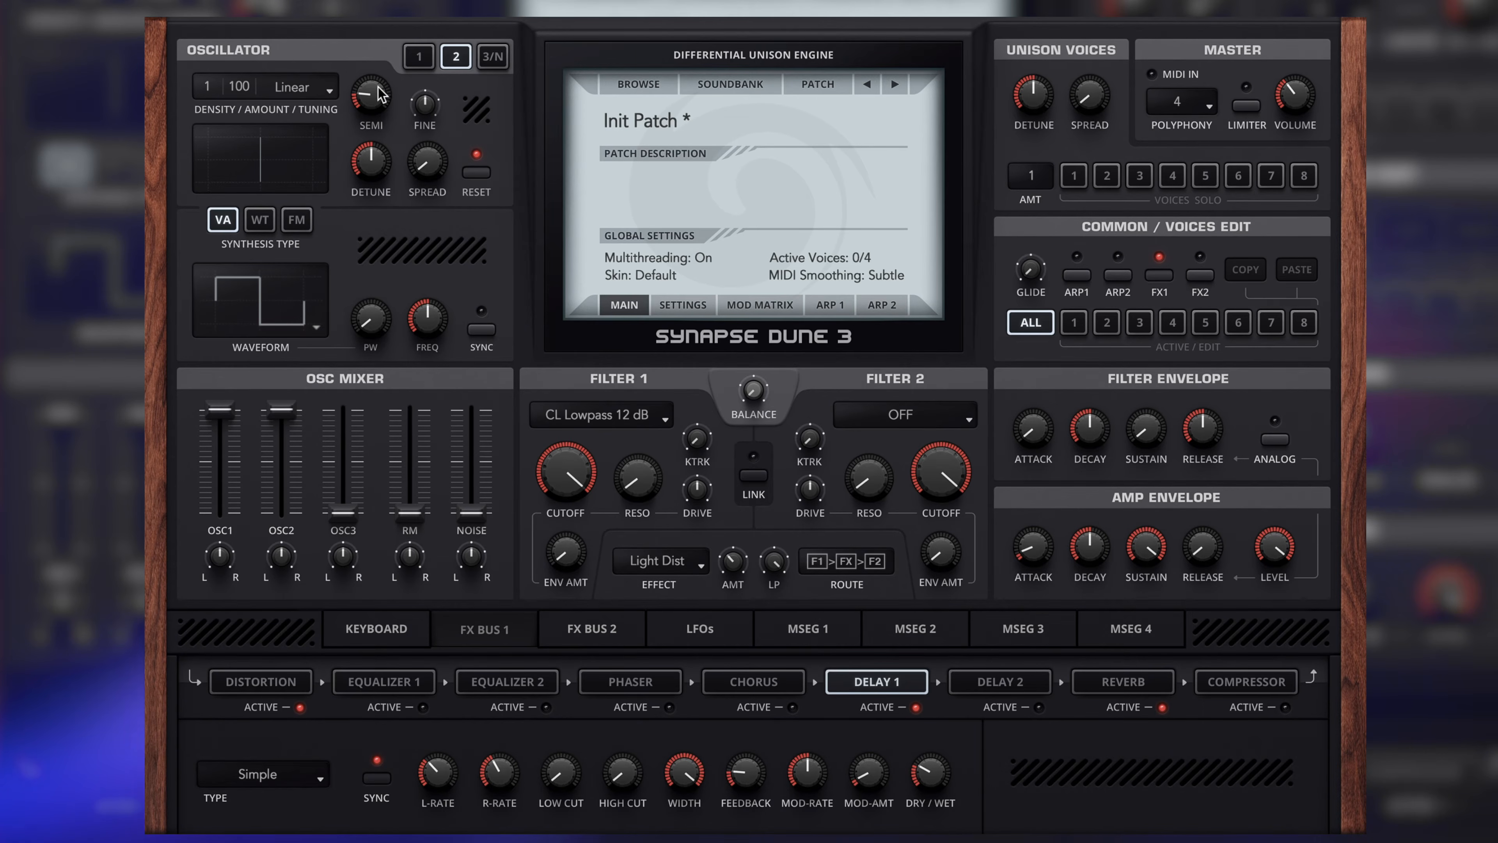
{"action": "left_click_drag", "start_coordinate": [378, 87], "coordinate": [378, 107]}
Sweep oscillator 2's pulse width up and down, then leave it high for a narrow pulse shape
{"action": "left_click_drag", "start_coordinate": [370, 323], "coordinate": [351, 158]}
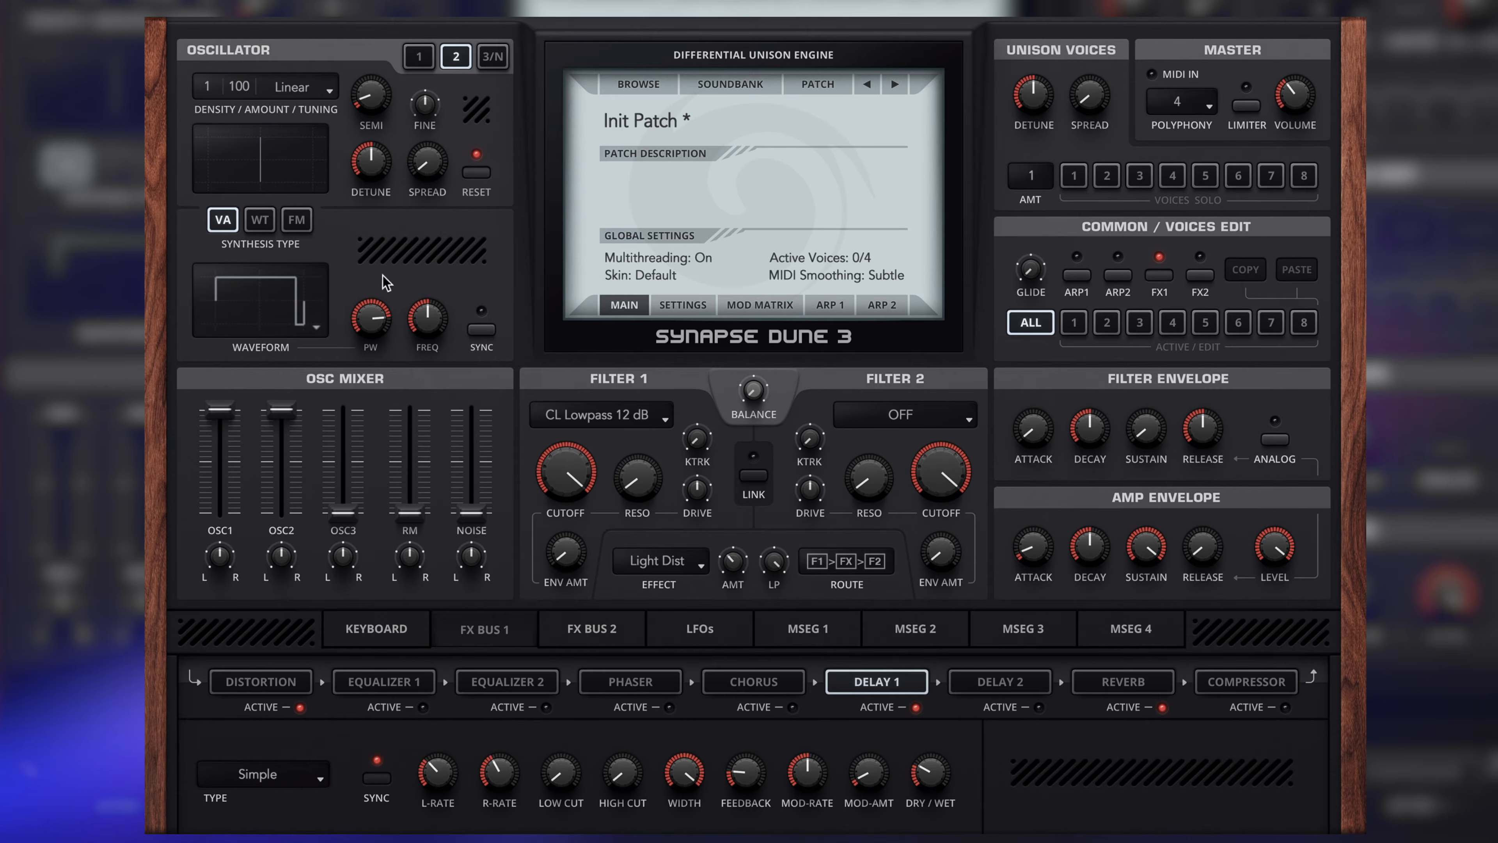
{"action": "left_click_drag", "start_coordinate": [371, 324], "coordinate": [357, 431]}
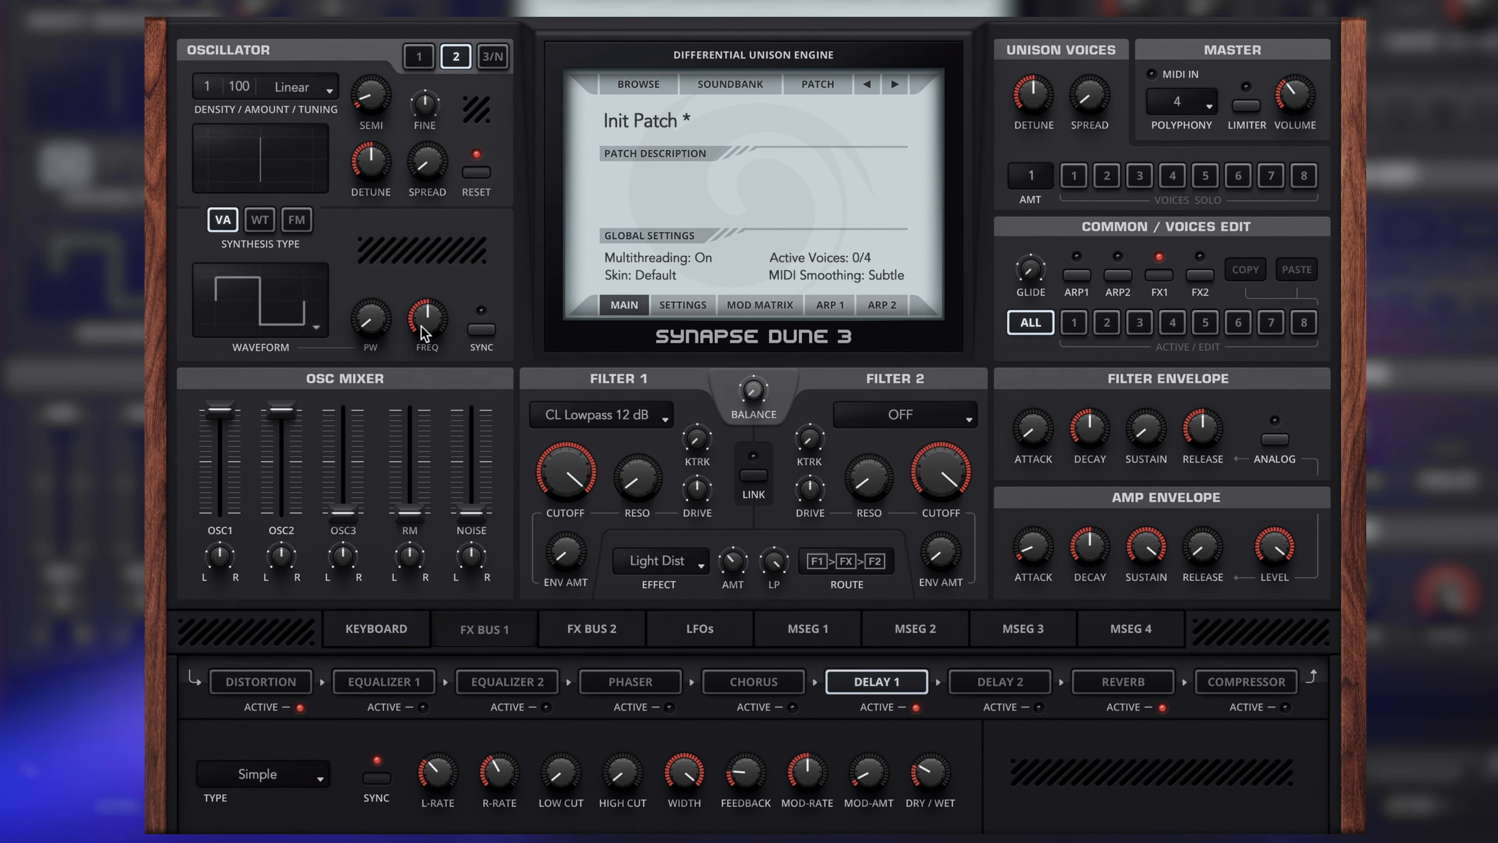
{"action": "left_click_drag", "start_coordinate": [381, 325], "coordinate": [356, 248]}
{"action": "left_click_drag", "start_coordinate": [352, 235], "coordinate": [366, 160]}
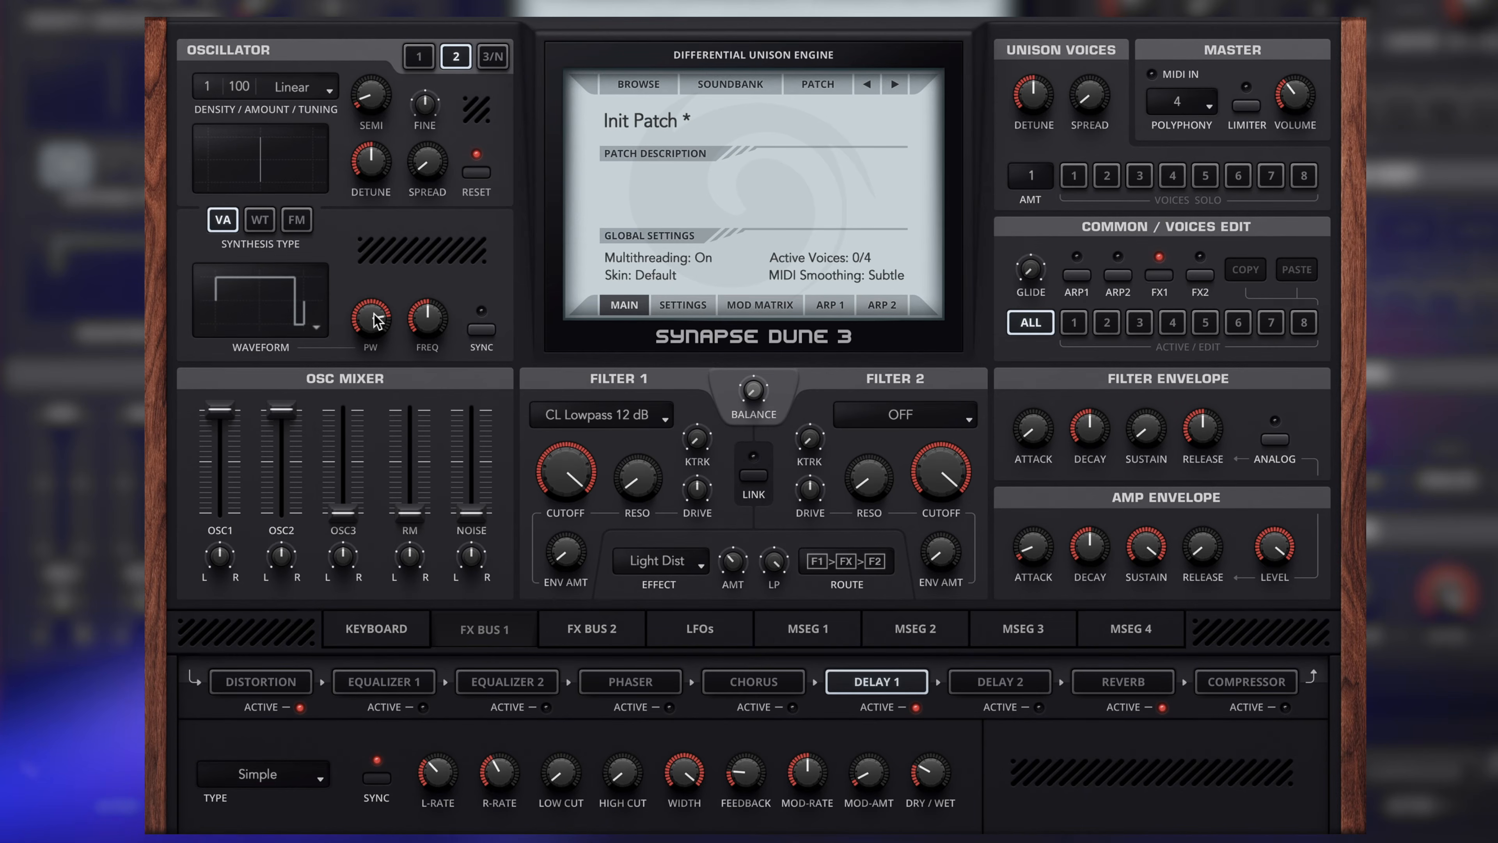
{"action": "left_click_drag", "start_coordinate": [375, 317], "coordinate": [373, 443]}
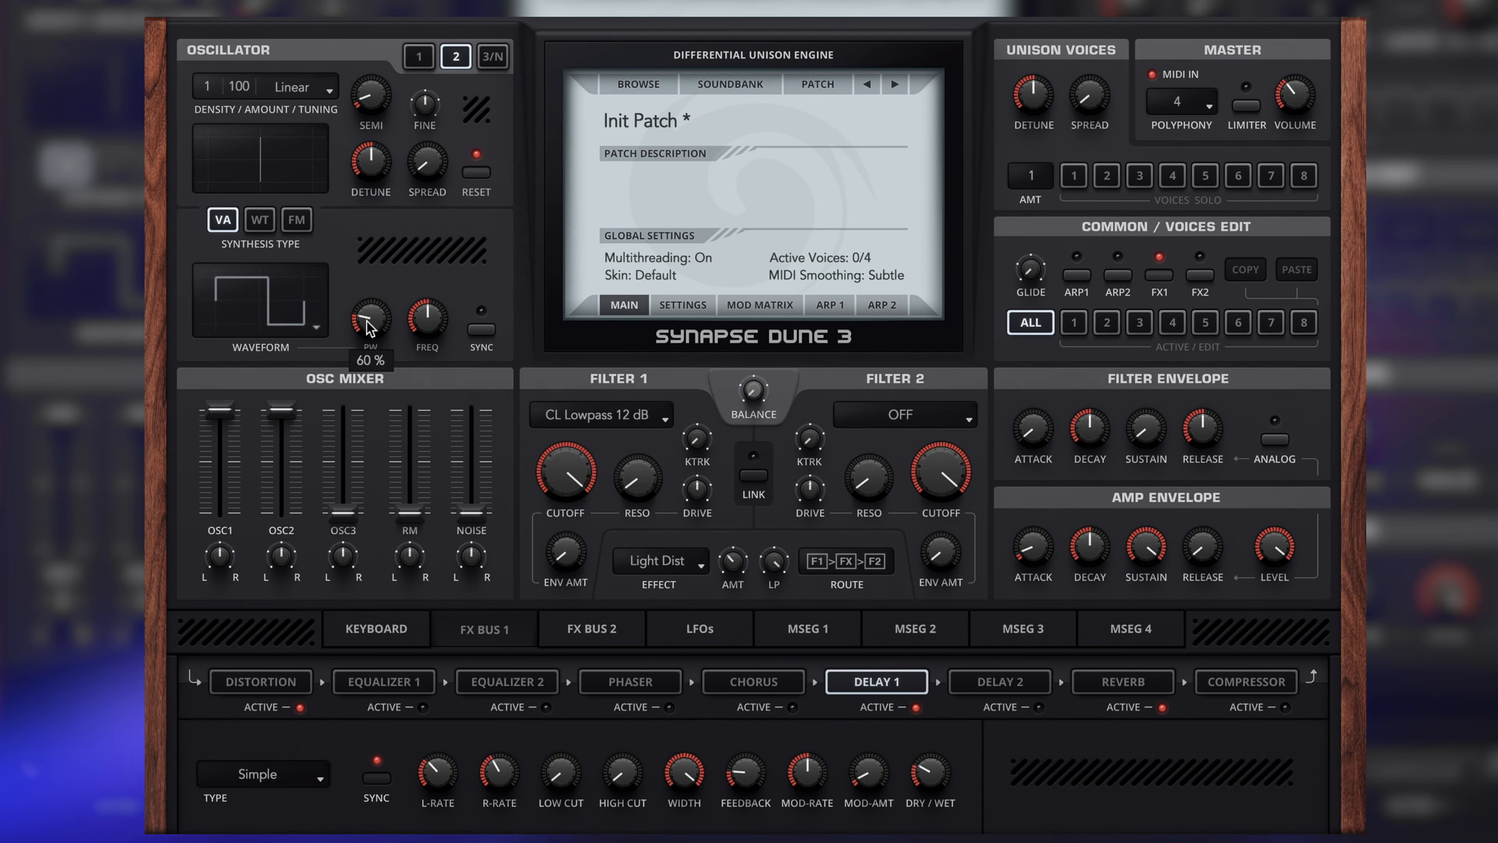
{"action": "left_click_drag", "start_coordinate": [367, 324], "coordinate": [380, 230]}
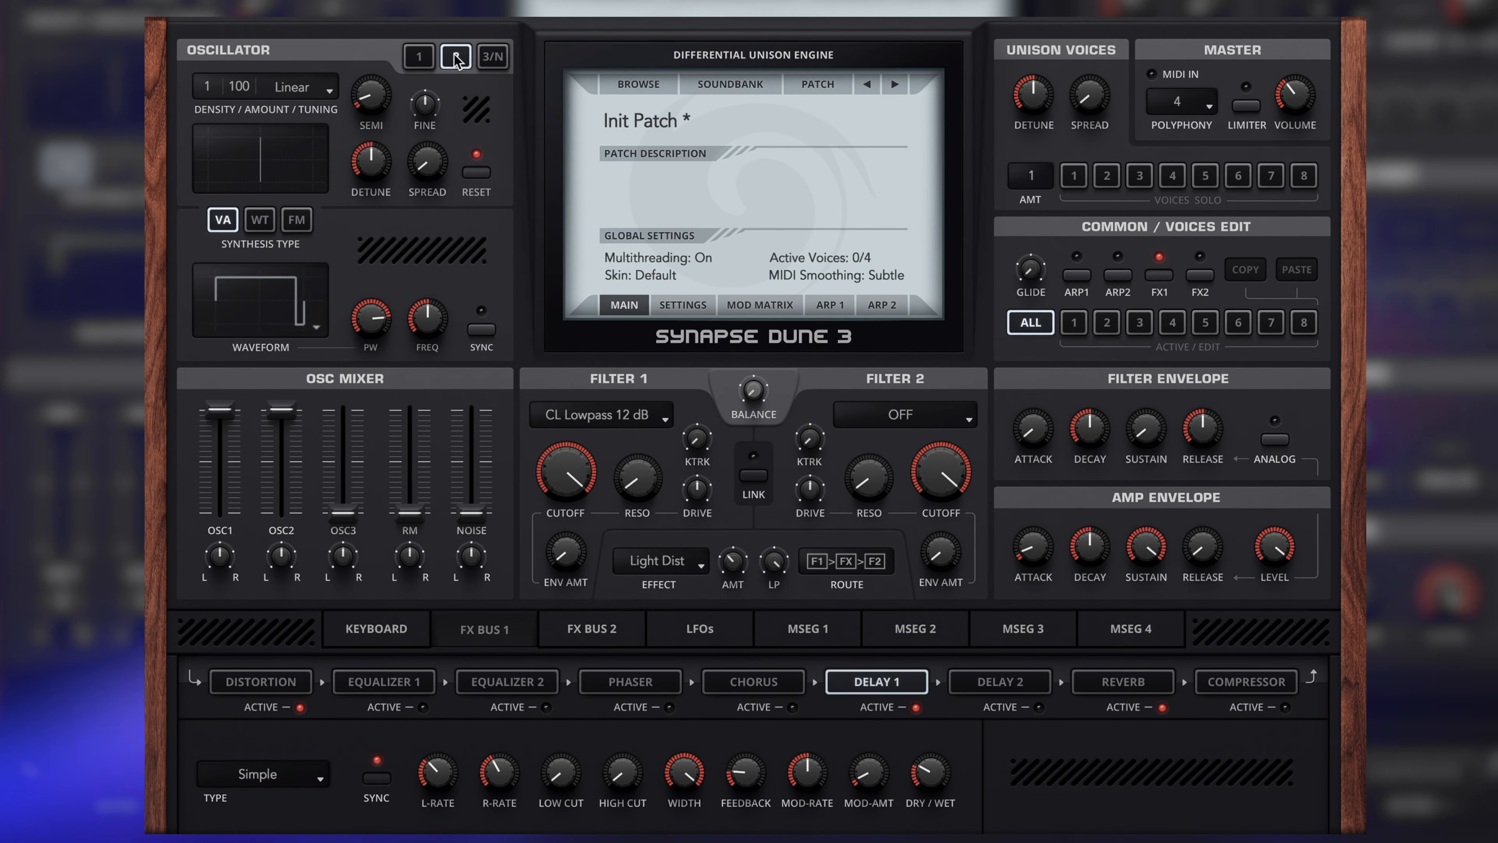
Switch oscillator 1 to wavetable synthesis and load the Vintage Saw wavetable
{"action": "left_click", "coordinate": [419, 57]}
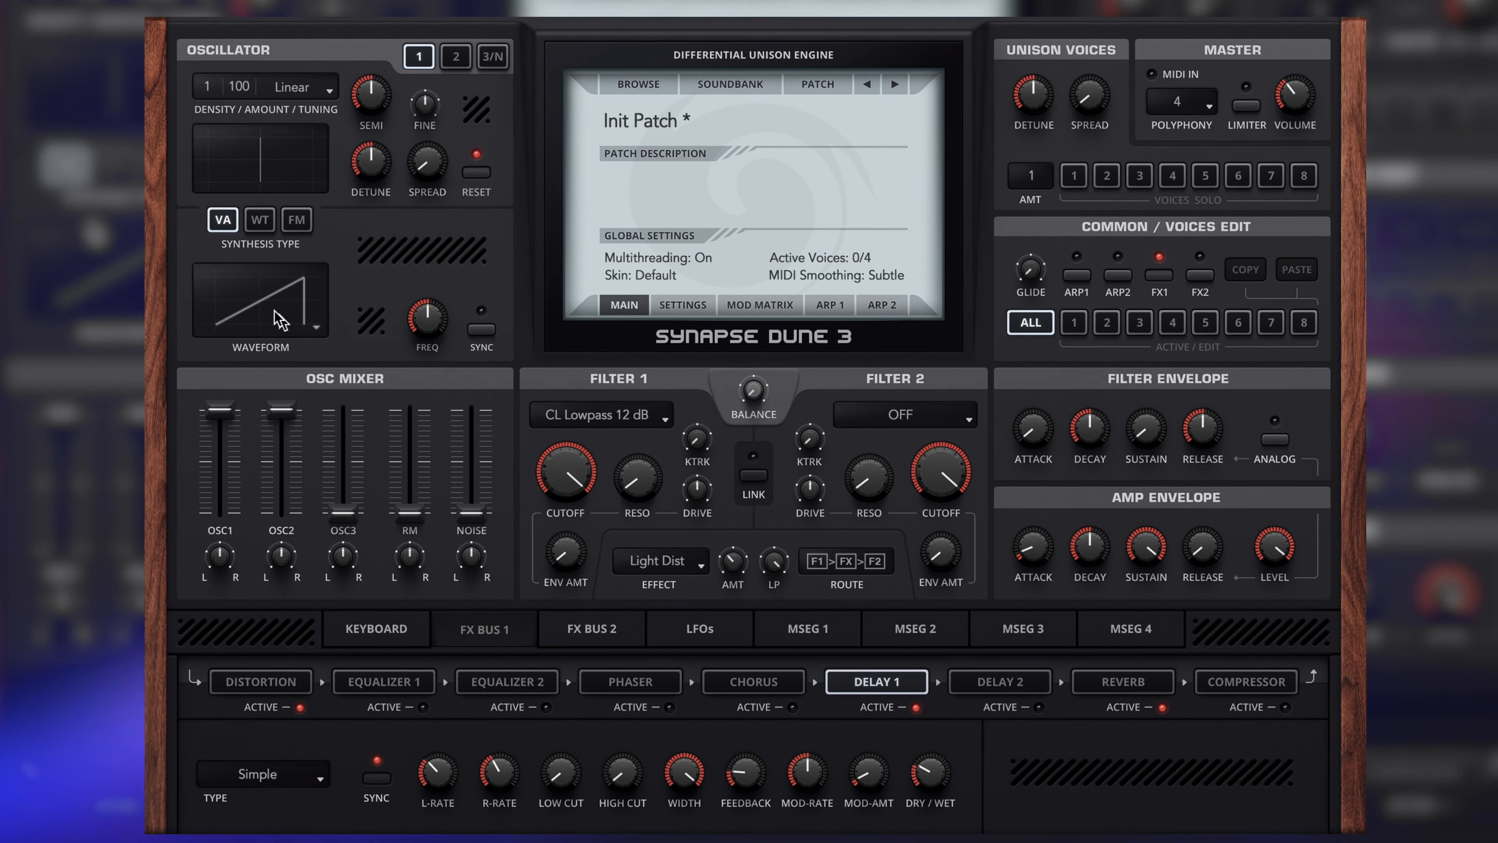
{"action": "left_click", "coordinate": [259, 219]}
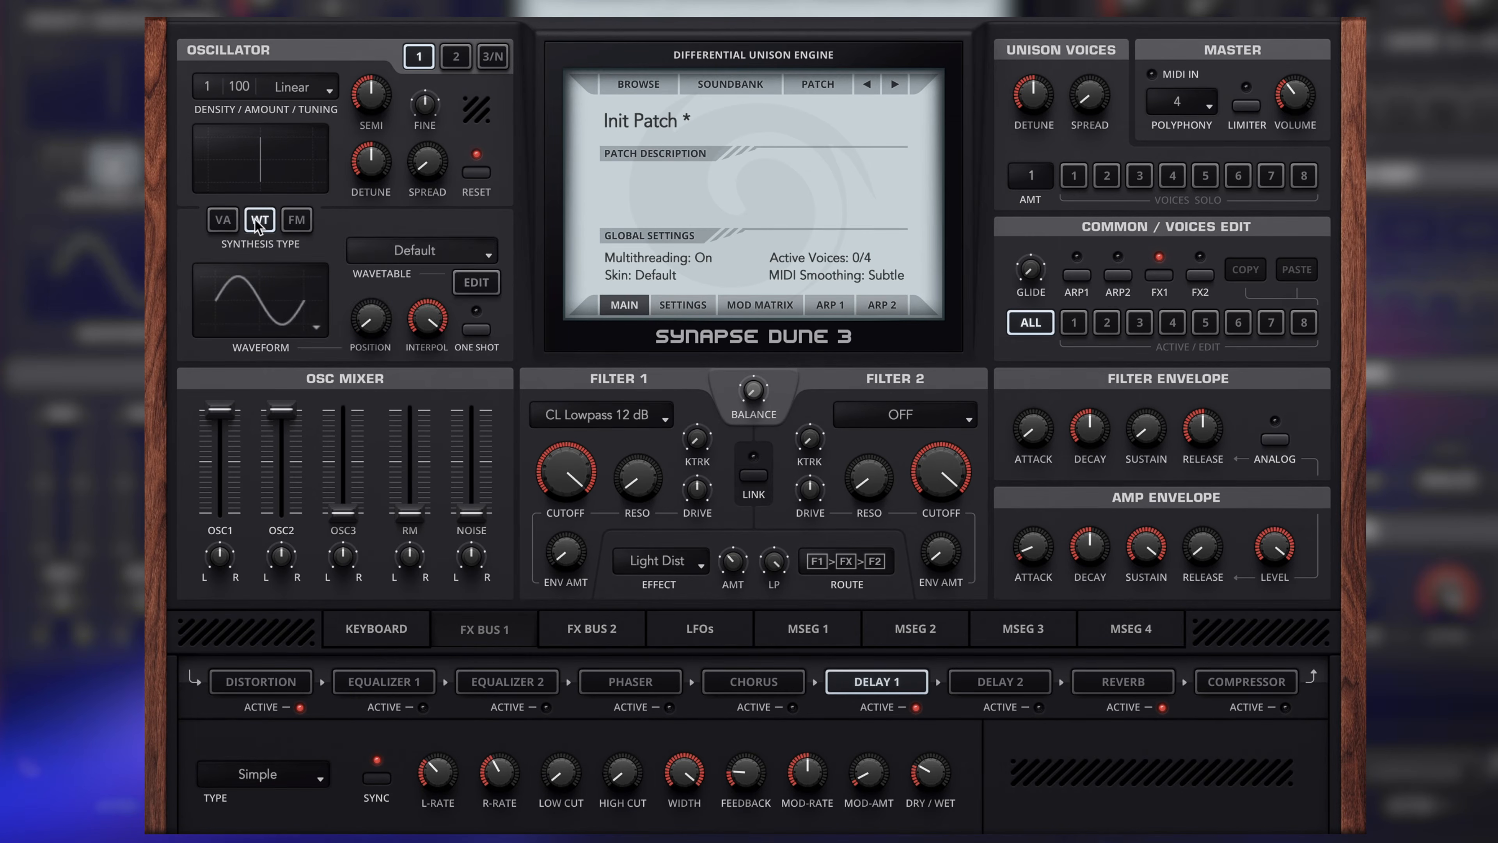
{"action": "left_click", "coordinate": [416, 251]}
{"action": "scroll", "coordinate": [431, 743], "scroll_direction": "down", "scroll_amount": 5}
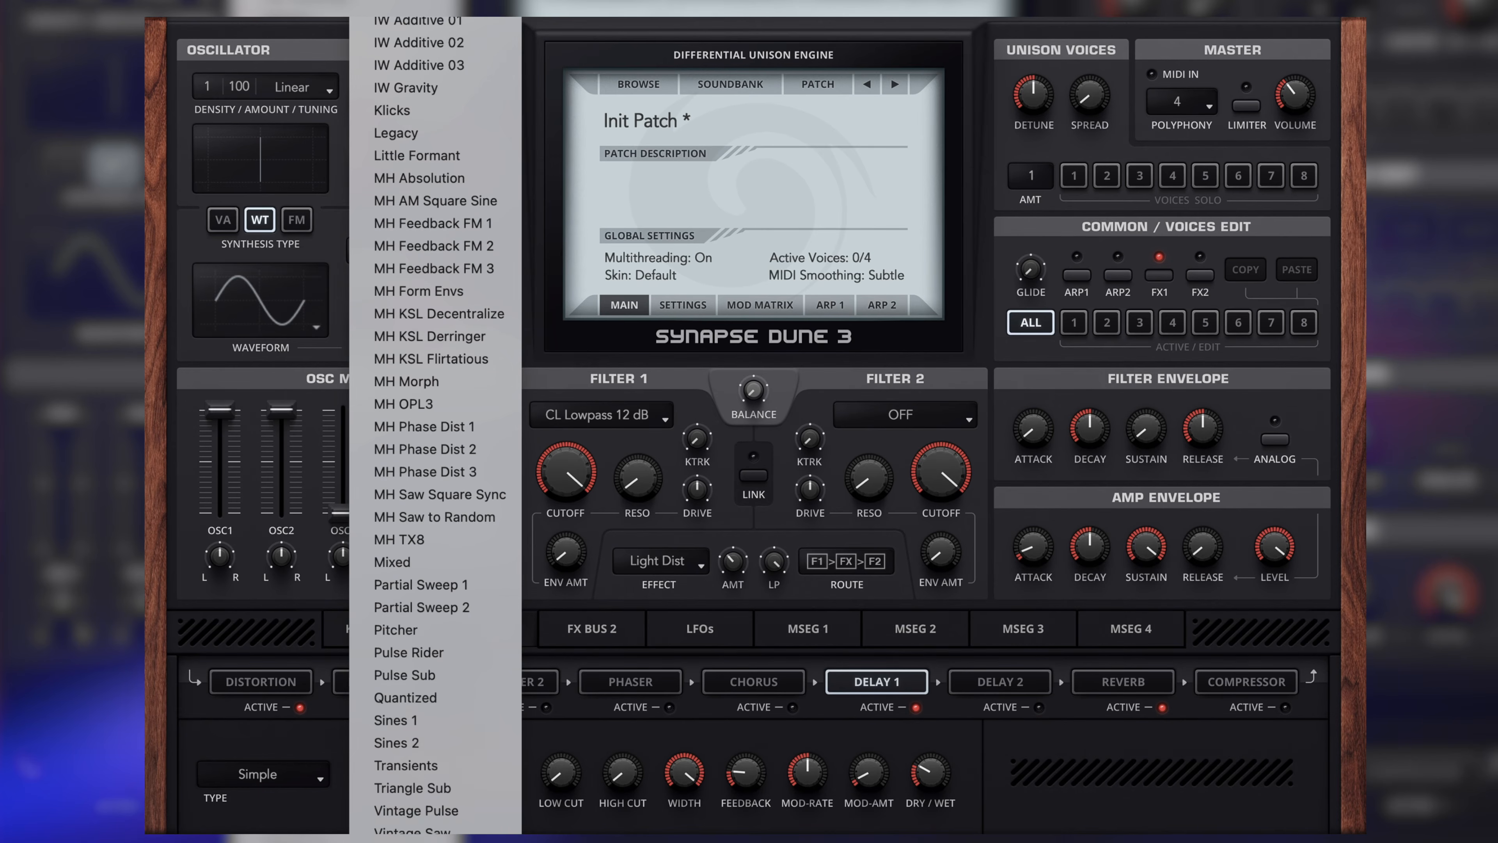
{"action": "left_click", "coordinate": [469, 831]}
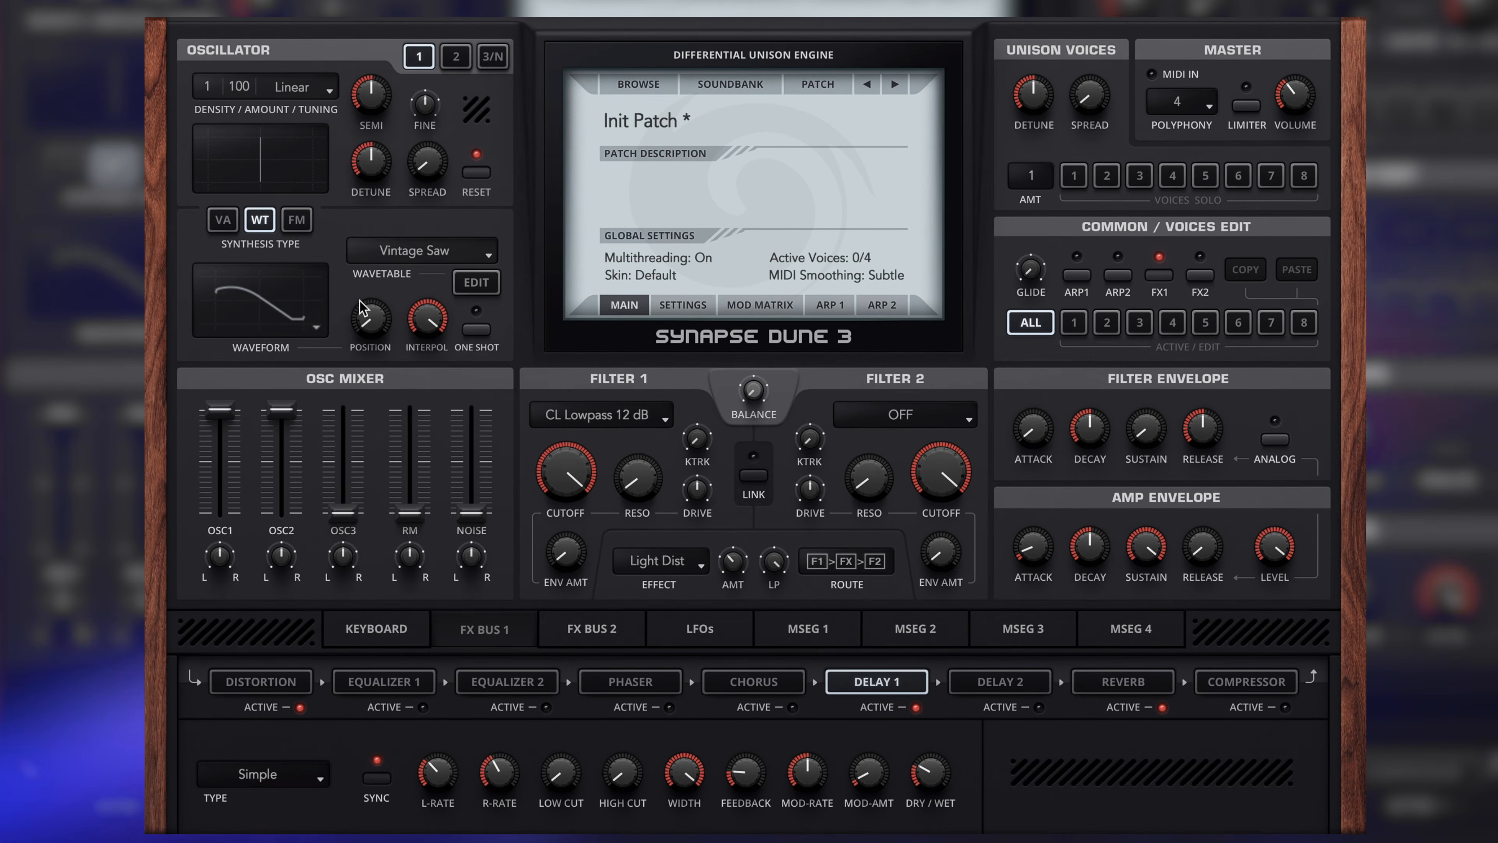
Raise oscillator 1's wavetable position past the midpoint, comparing the Vintage Saw wavetable with the VA saw, and keep wavetable synthesis
{"action": "left_click_drag", "start_coordinate": [361, 307], "coordinate": [361, 248]}
{"action": "mouse_move", "coordinate": [367, 325]}
{"action": "left_mouse_down"}
{"action": "mouse_move", "coordinate": [398, 569]}
{"action": "mouse_move", "coordinate": [372, 323]}
{"action": "left_mouse_up"}
{"action": "left_click_drag", "start_coordinate": [379, 323], "coordinate": [347, 483]}
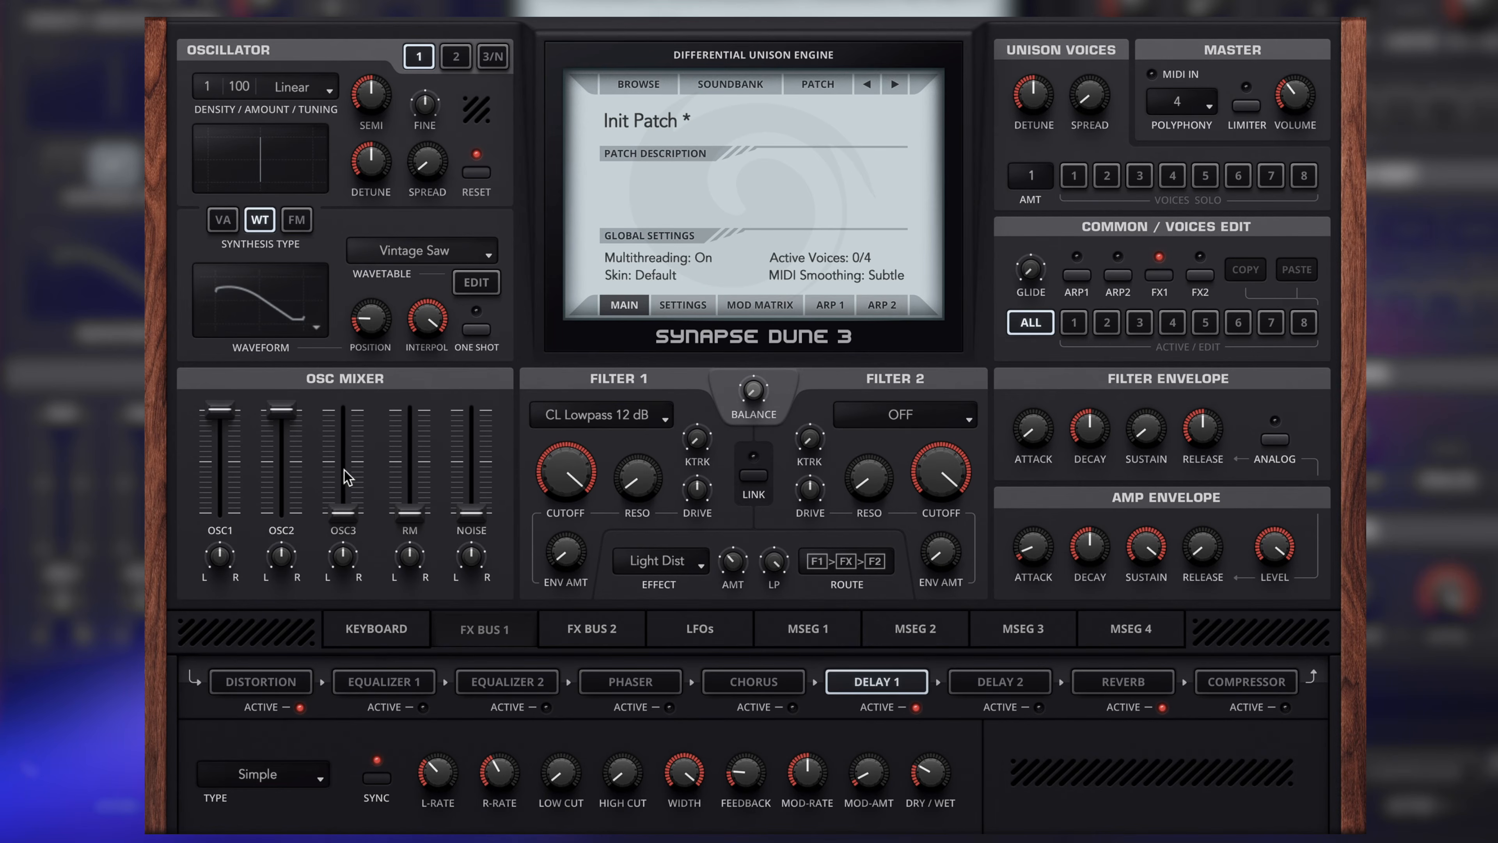
{"action": "left_click", "coordinate": [224, 218]}
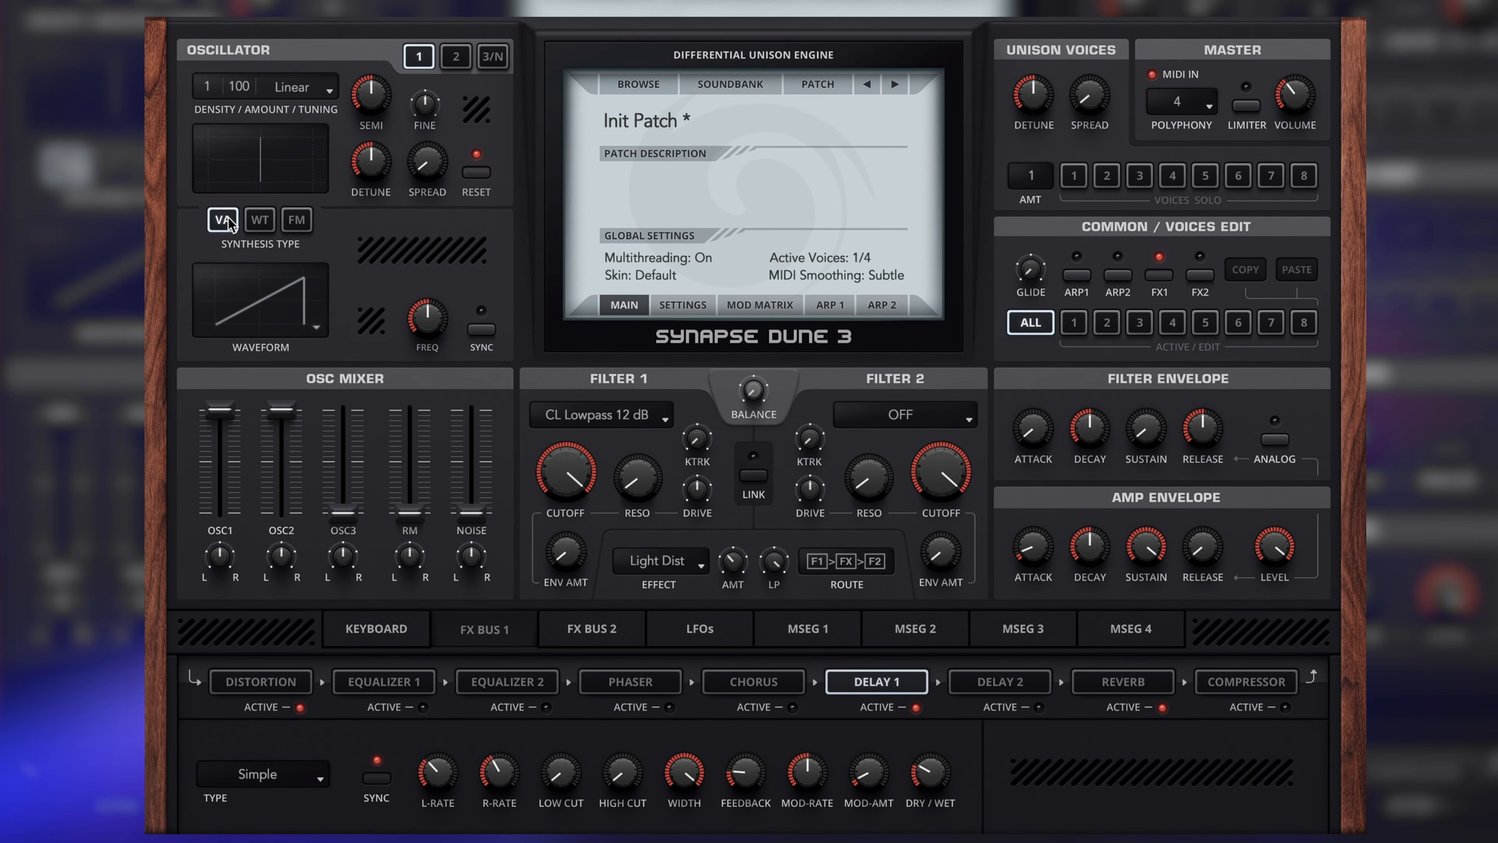
{"action": "left_click", "coordinate": [255, 222]}
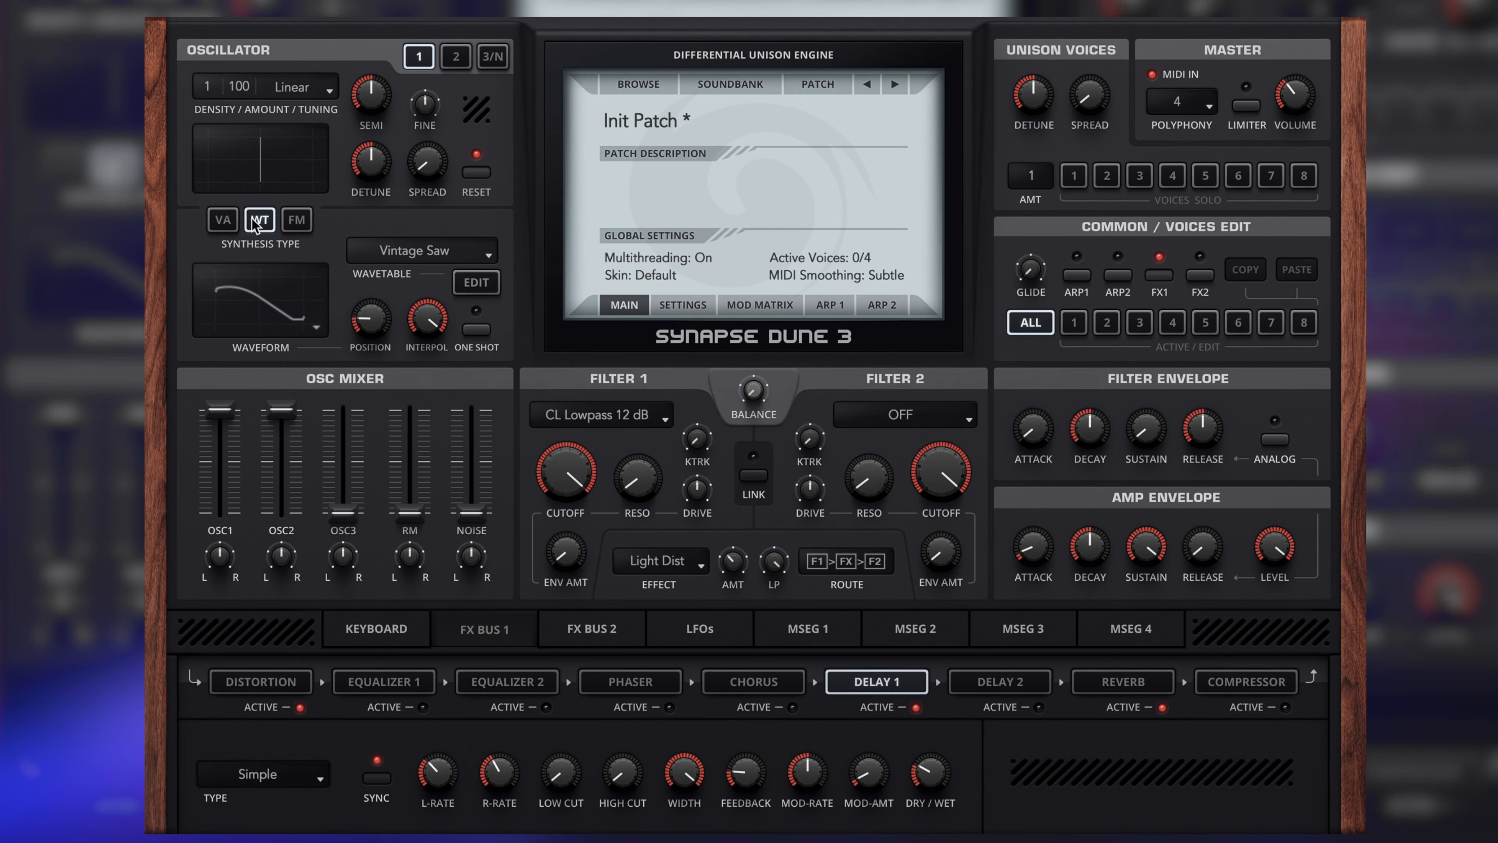
{"action": "left_click_drag", "start_coordinate": [378, 320], "coordinate": [359, 200]}
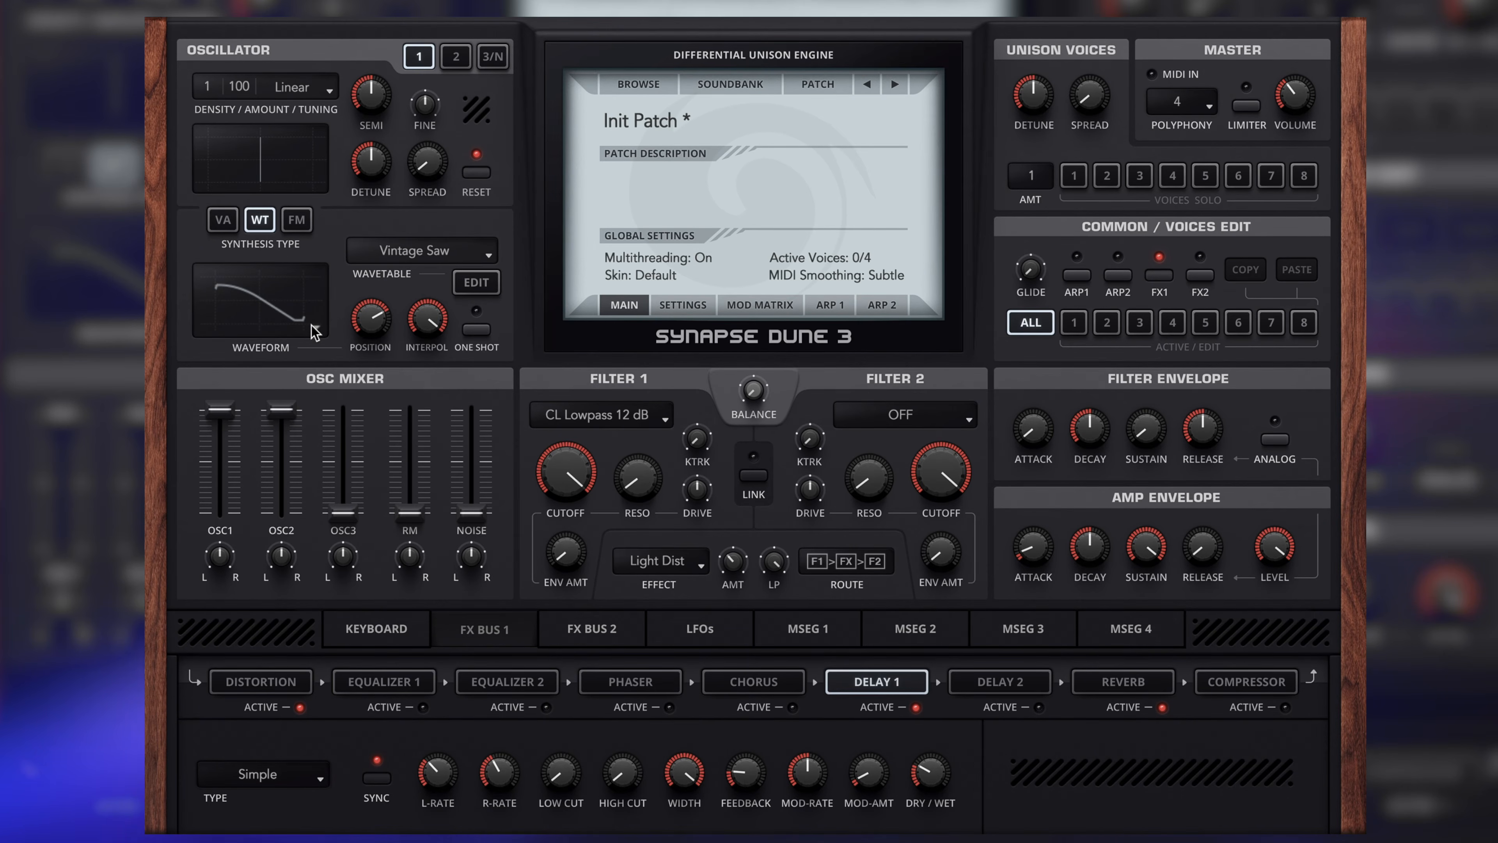
{"action": "left_click", "coordinate": [222, 220]}
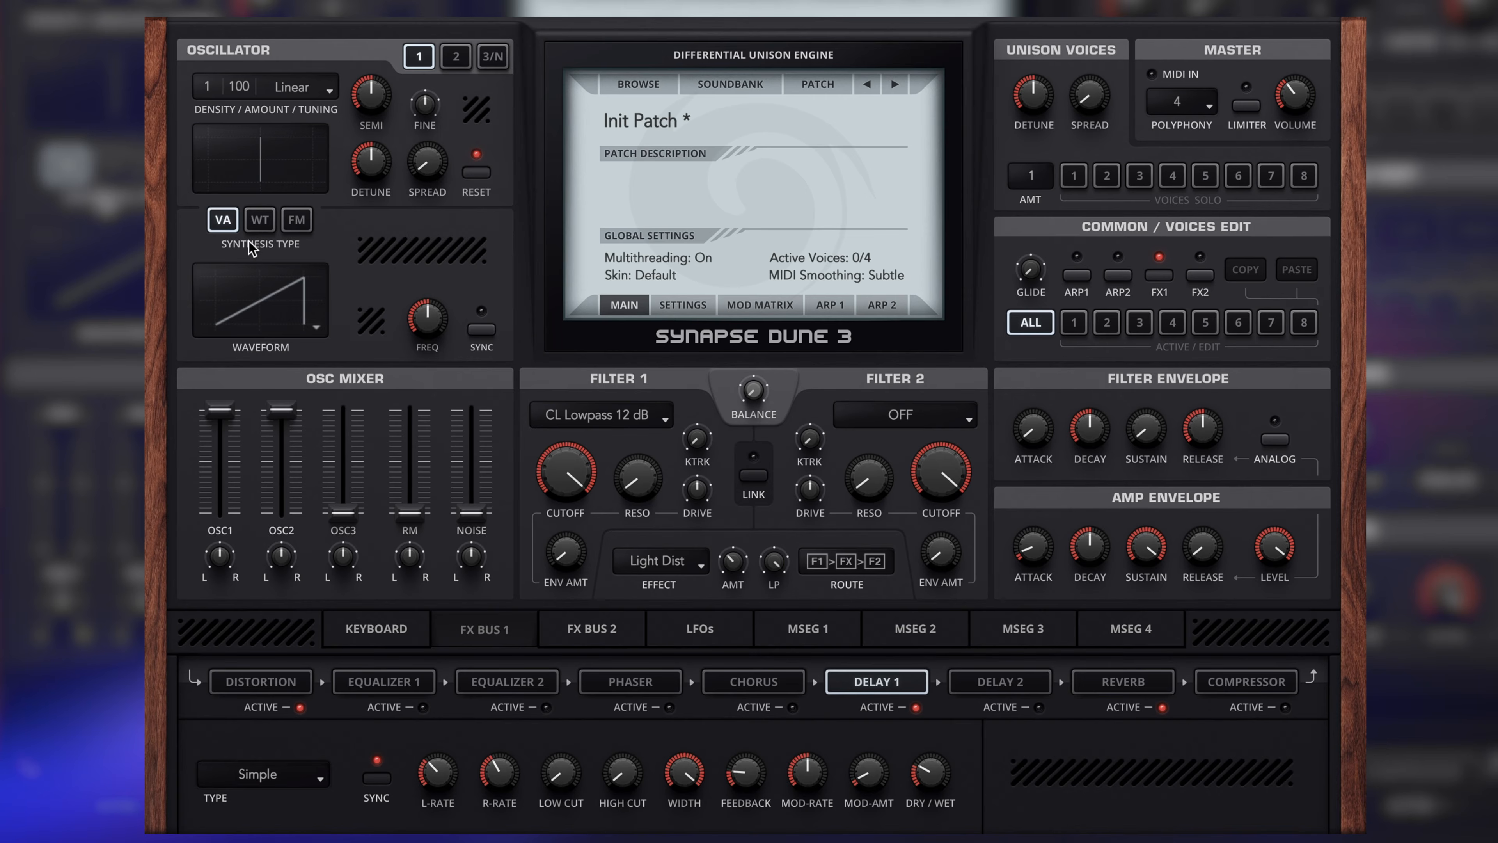
{"action": "left_click", "coordinate": [255, 223]}
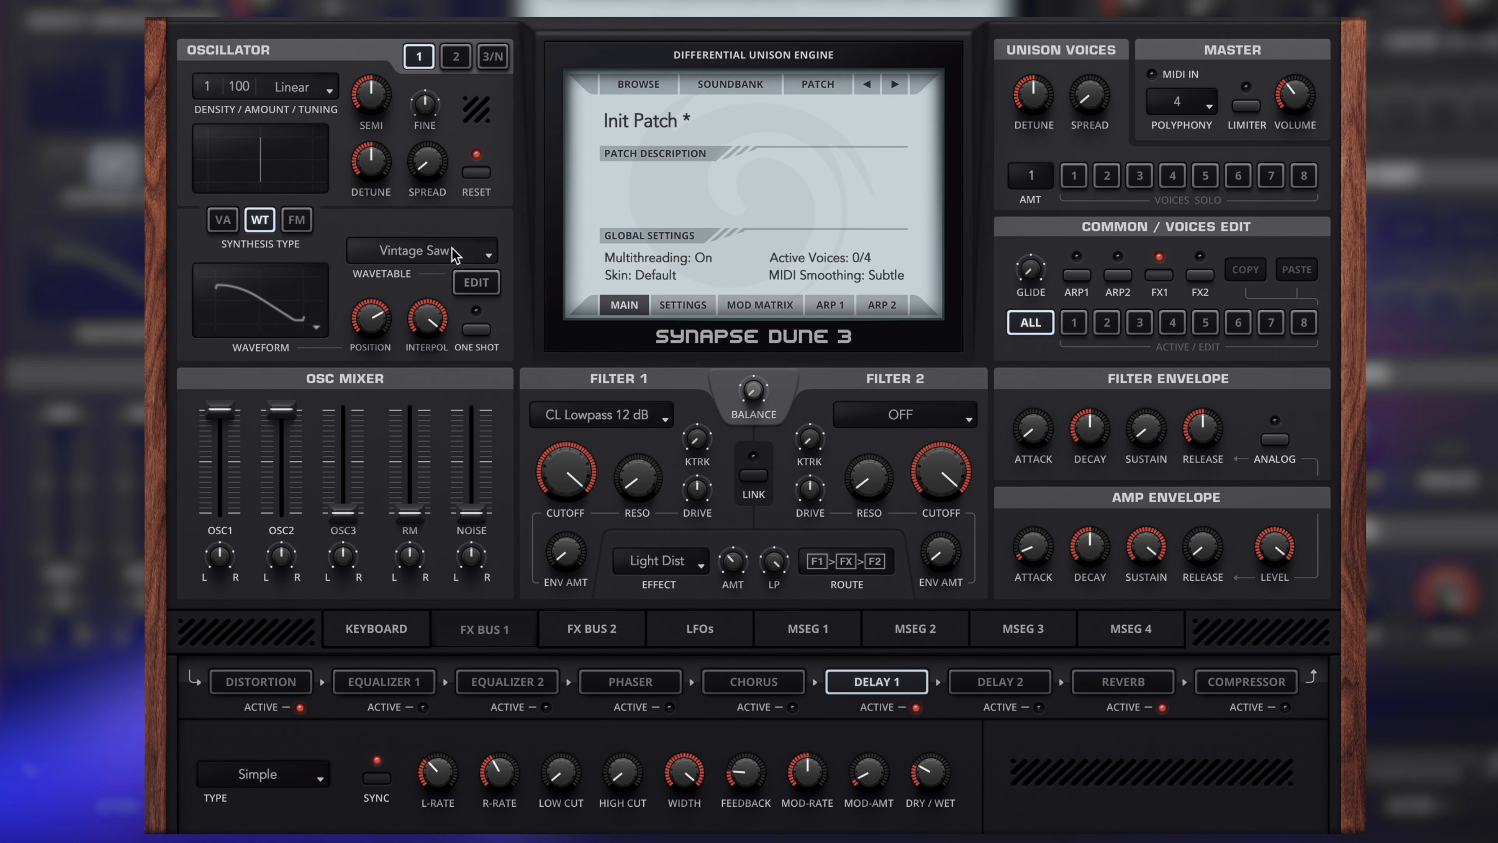
Examine the Vintage Saw waveform and the WAV import options in oscillator 1's wavetable editor, then return to the synth
{"action": "left_click", "coordinate": [470, 277]}
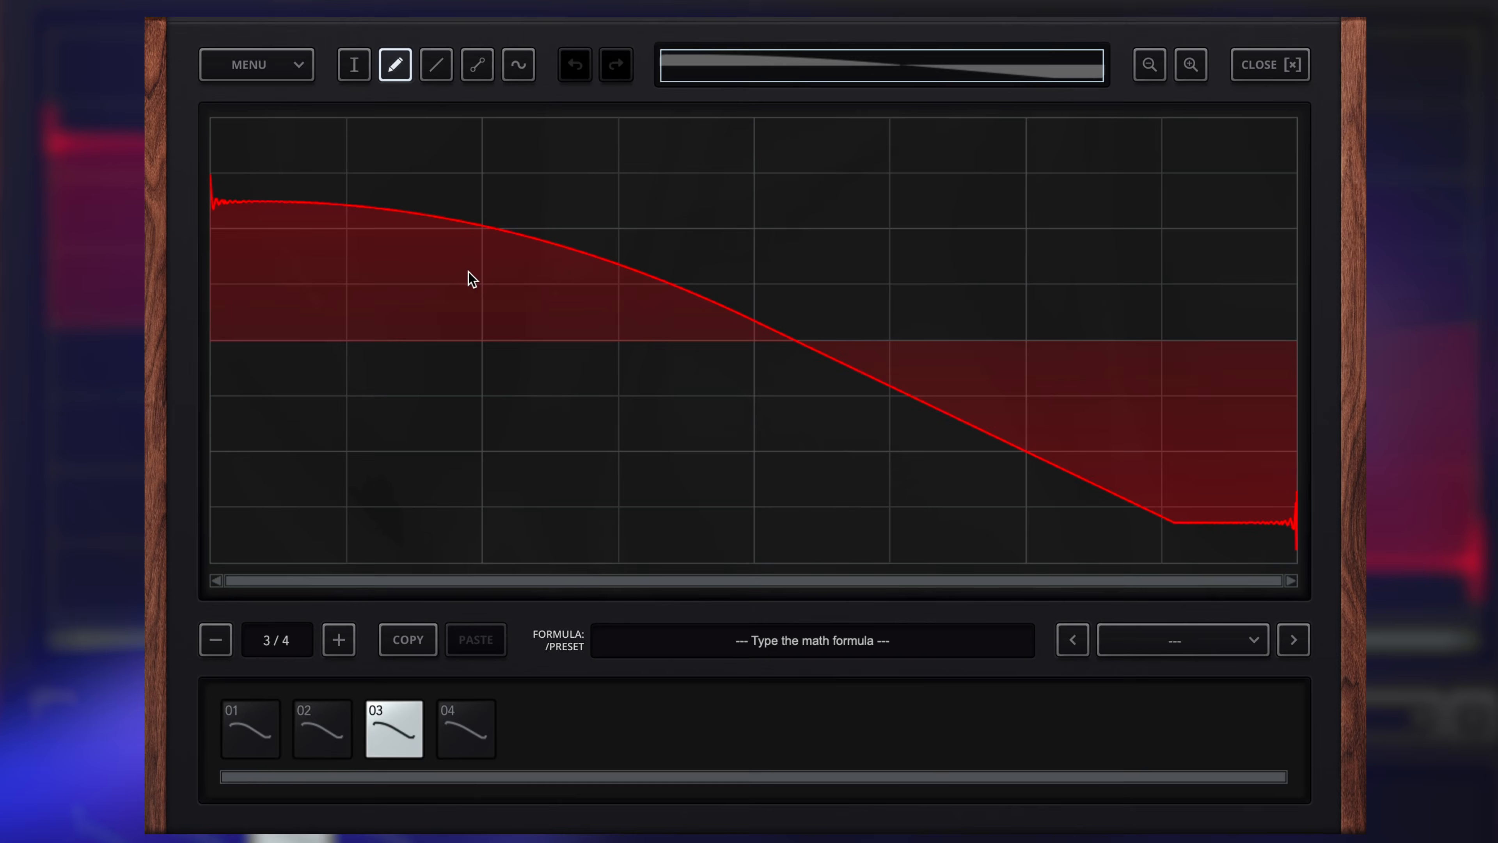
{"action": "left_click", "coordinate": [296, 69]}
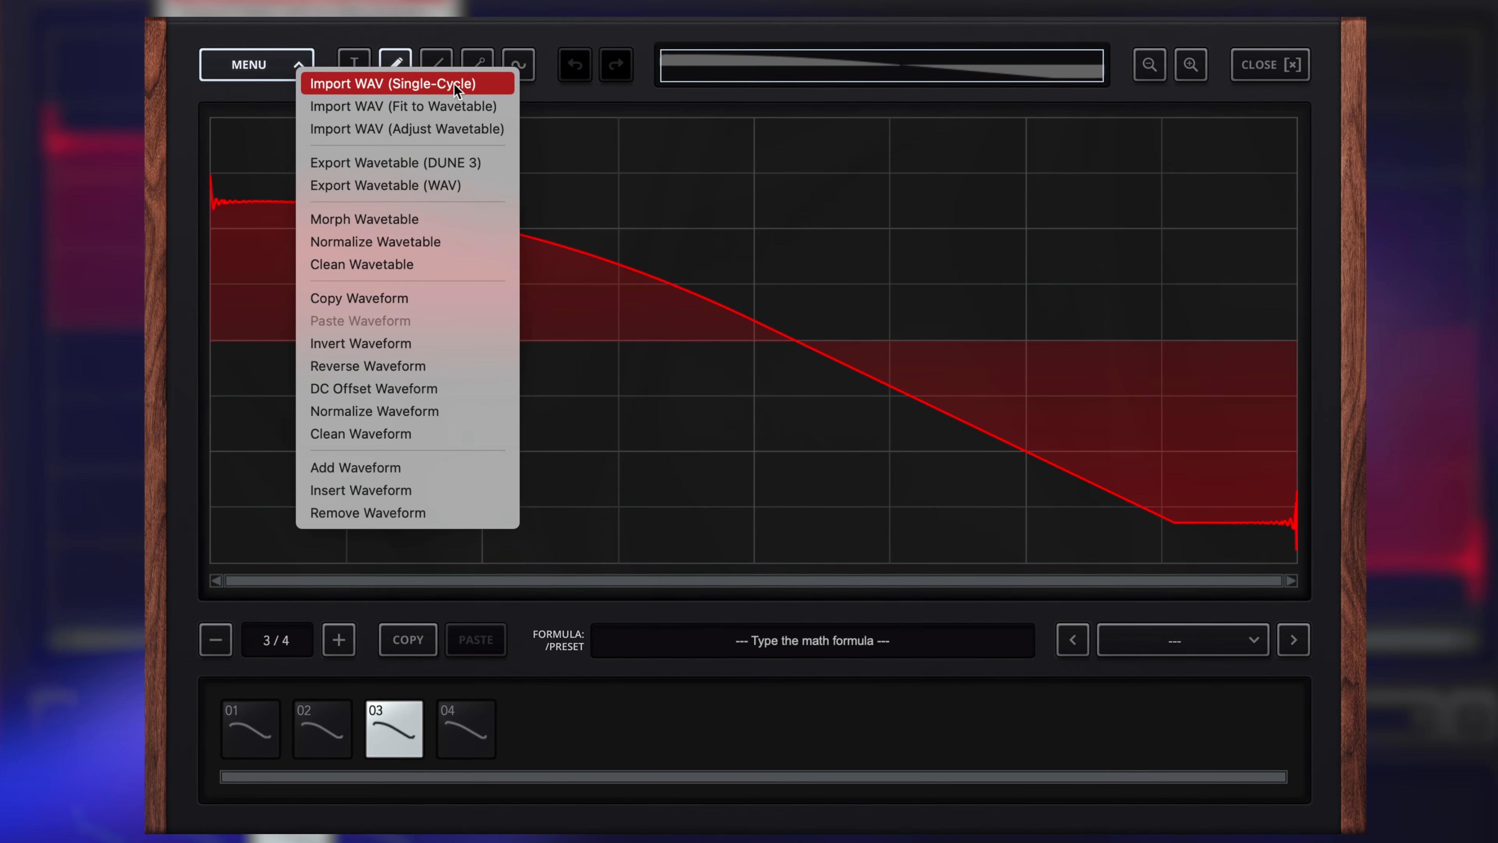
{"action": "left_click", "coordinate": [662, 20]}
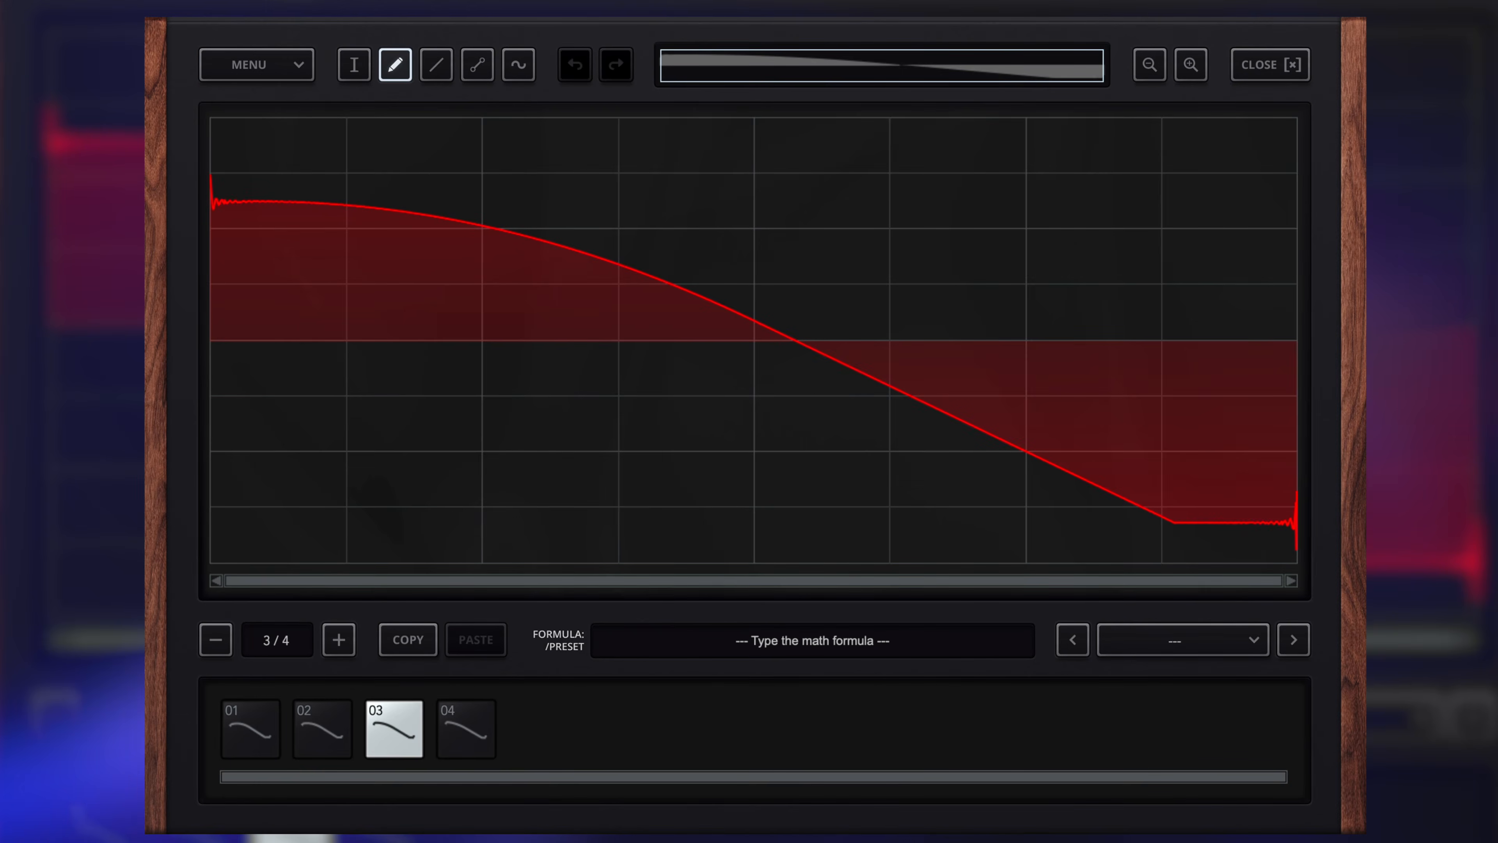
{"action": "left_click", "coordinate": [1266, 64]}
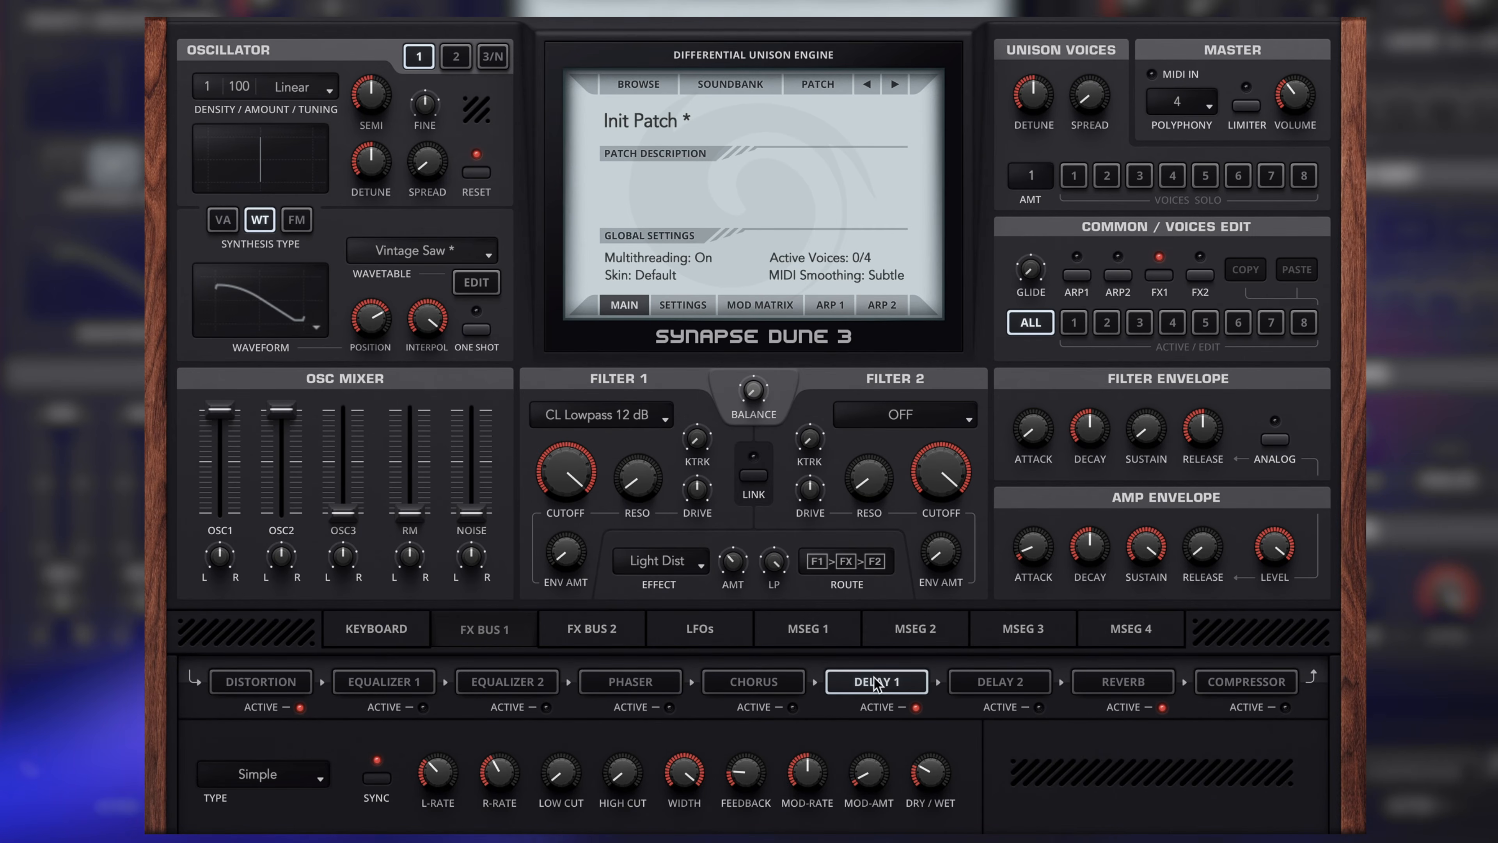
Activate the chorus on FX bus 1, slow down its rate and raise its low cut
{"action": "left_click", "coordinate": [791, 707]}
{"action": "left_click", "coordinate": [746, 684]}
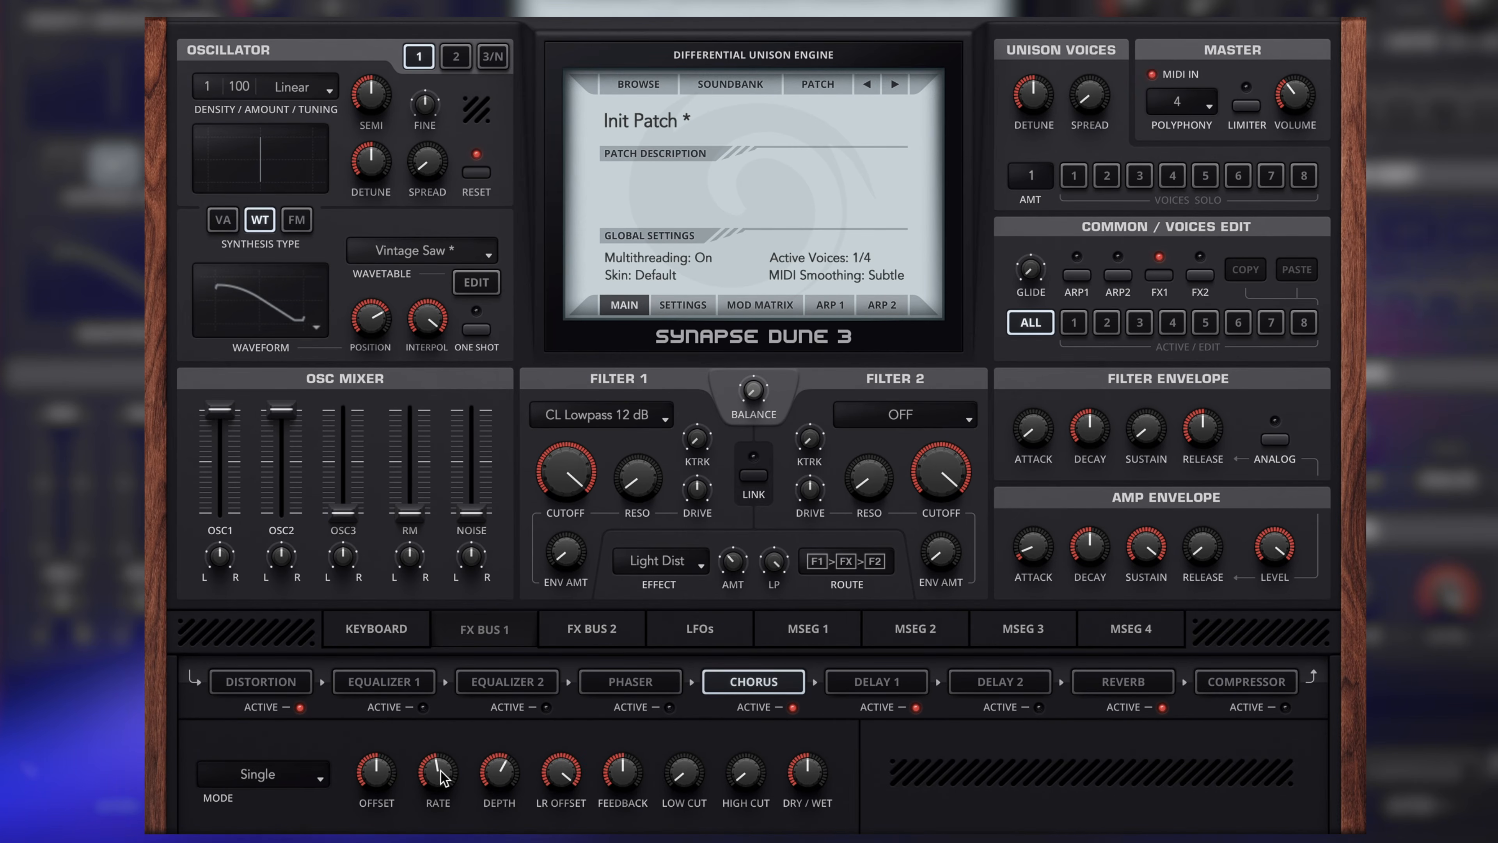
{"action": "left_click_drag", "start_coordinate": [441, 772], "coordinate": [462, 815]}
{"action": "left_click_drag", "start_coordinate": [707, 779], "coordinate": [693, 745]}
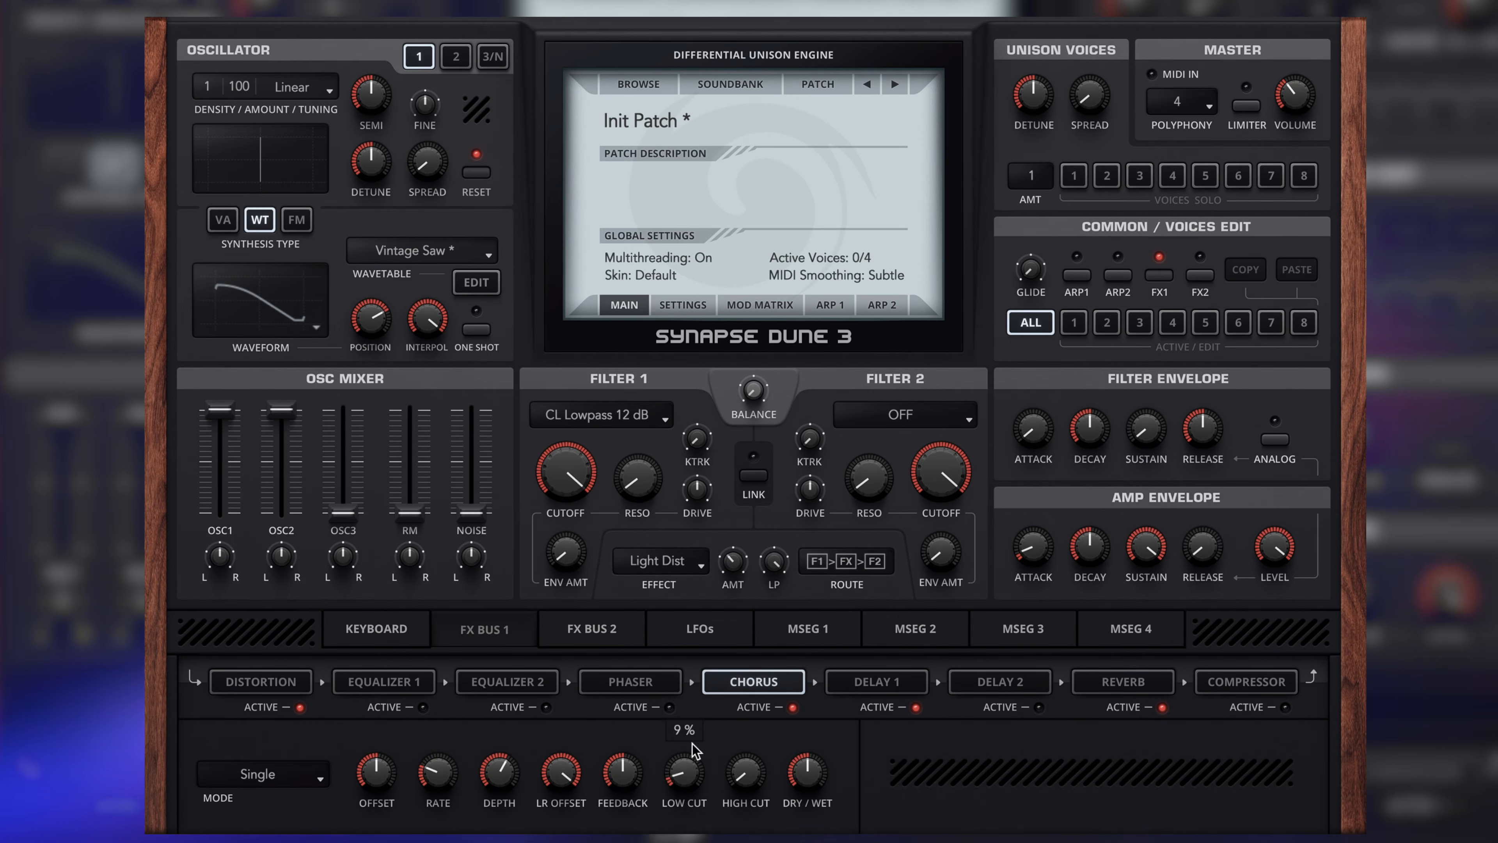
Set the chorus dry/wet to 24% with slightly lower feedback and more depth, comparing with the chorus bypassed and leaving it active
{"action": "left_click_drag", "start_coordinate": [808, 767], "coordinate": [807, 821]}
{"action": "left_click_drag", "start_coordinate": [619, 769], "coordinate": [619, 735]}
{"action": "left_click_drag", "start_coordinate": [518, 787], "coordinate": [514, 736]}
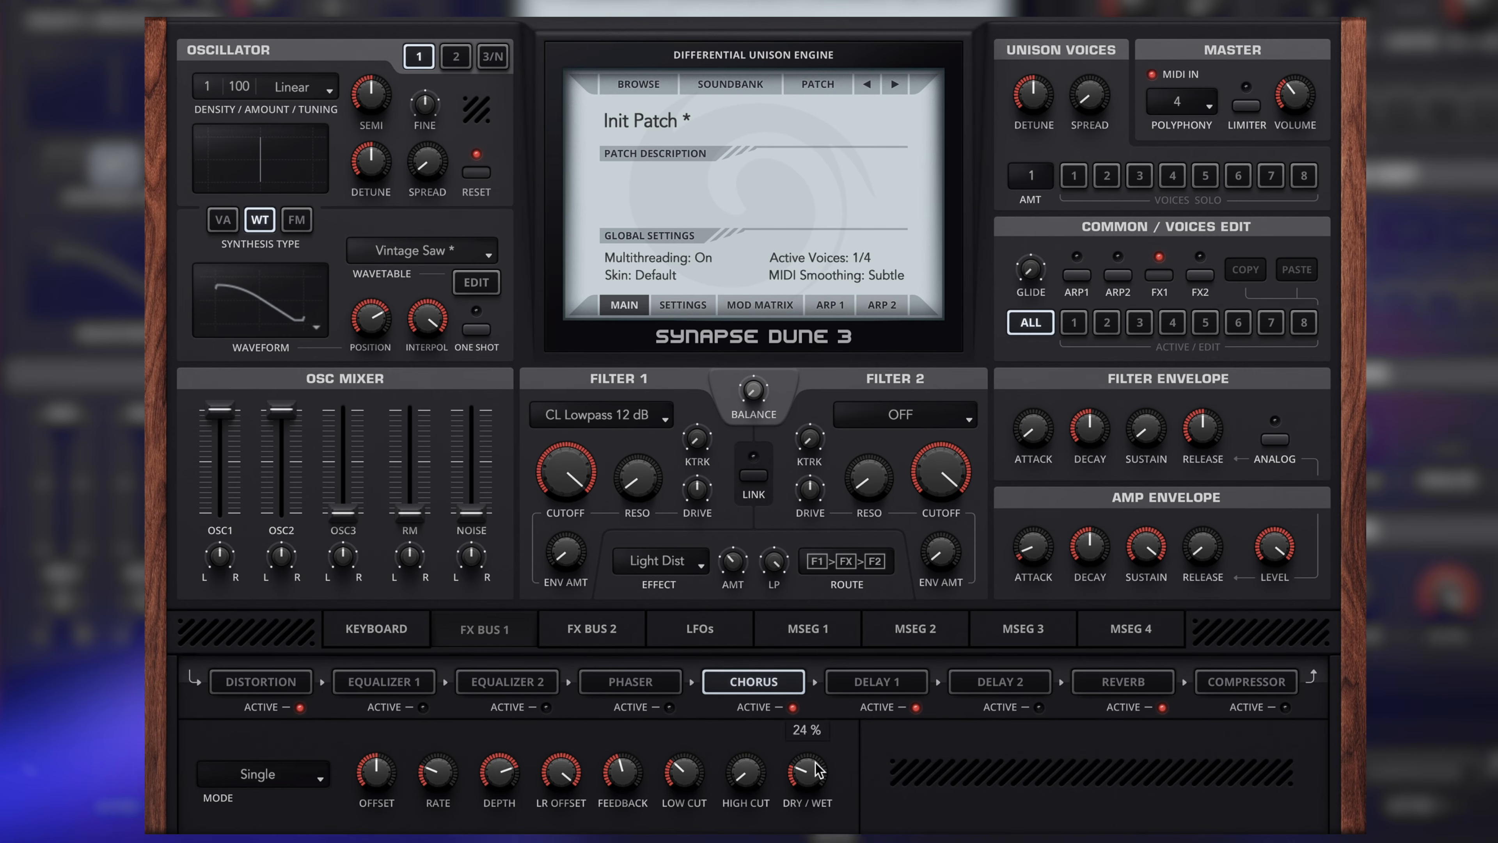
{"action": "left_click", "coordinate": [789, 708]}
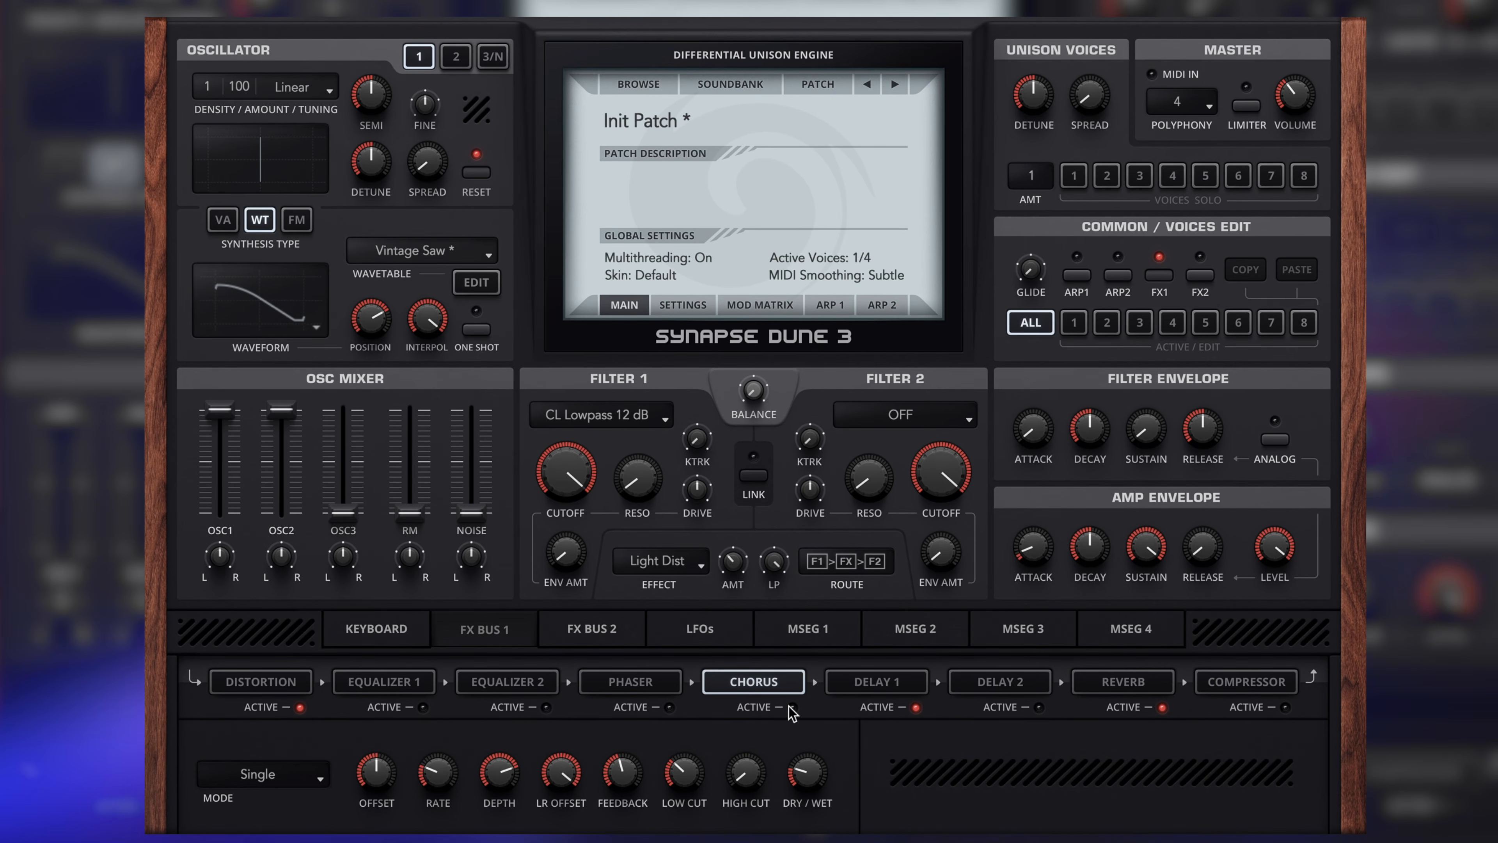
{"action": "left_click", "coordinate": [789, 707]}
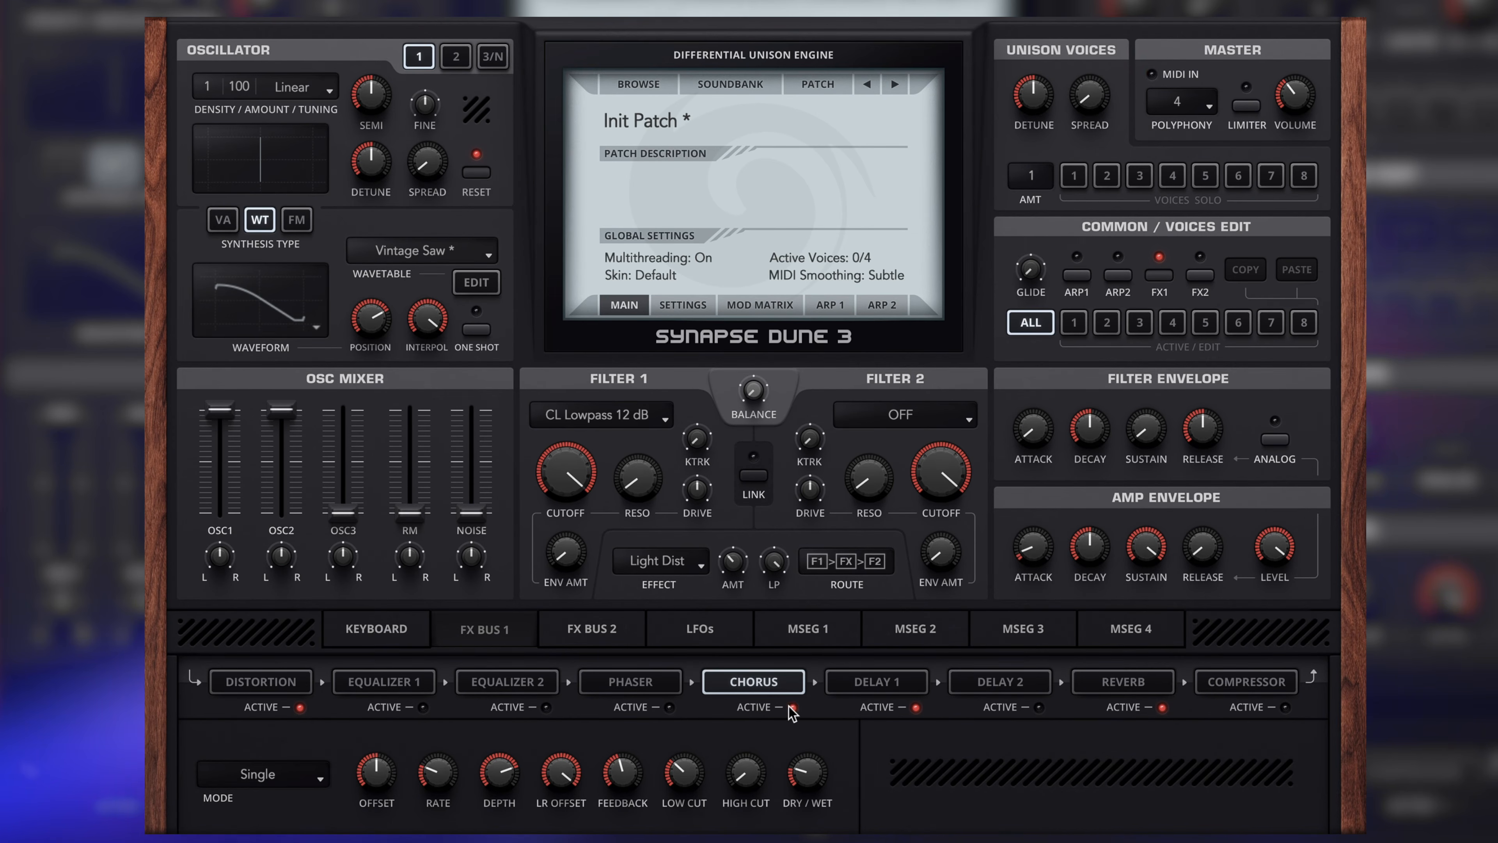